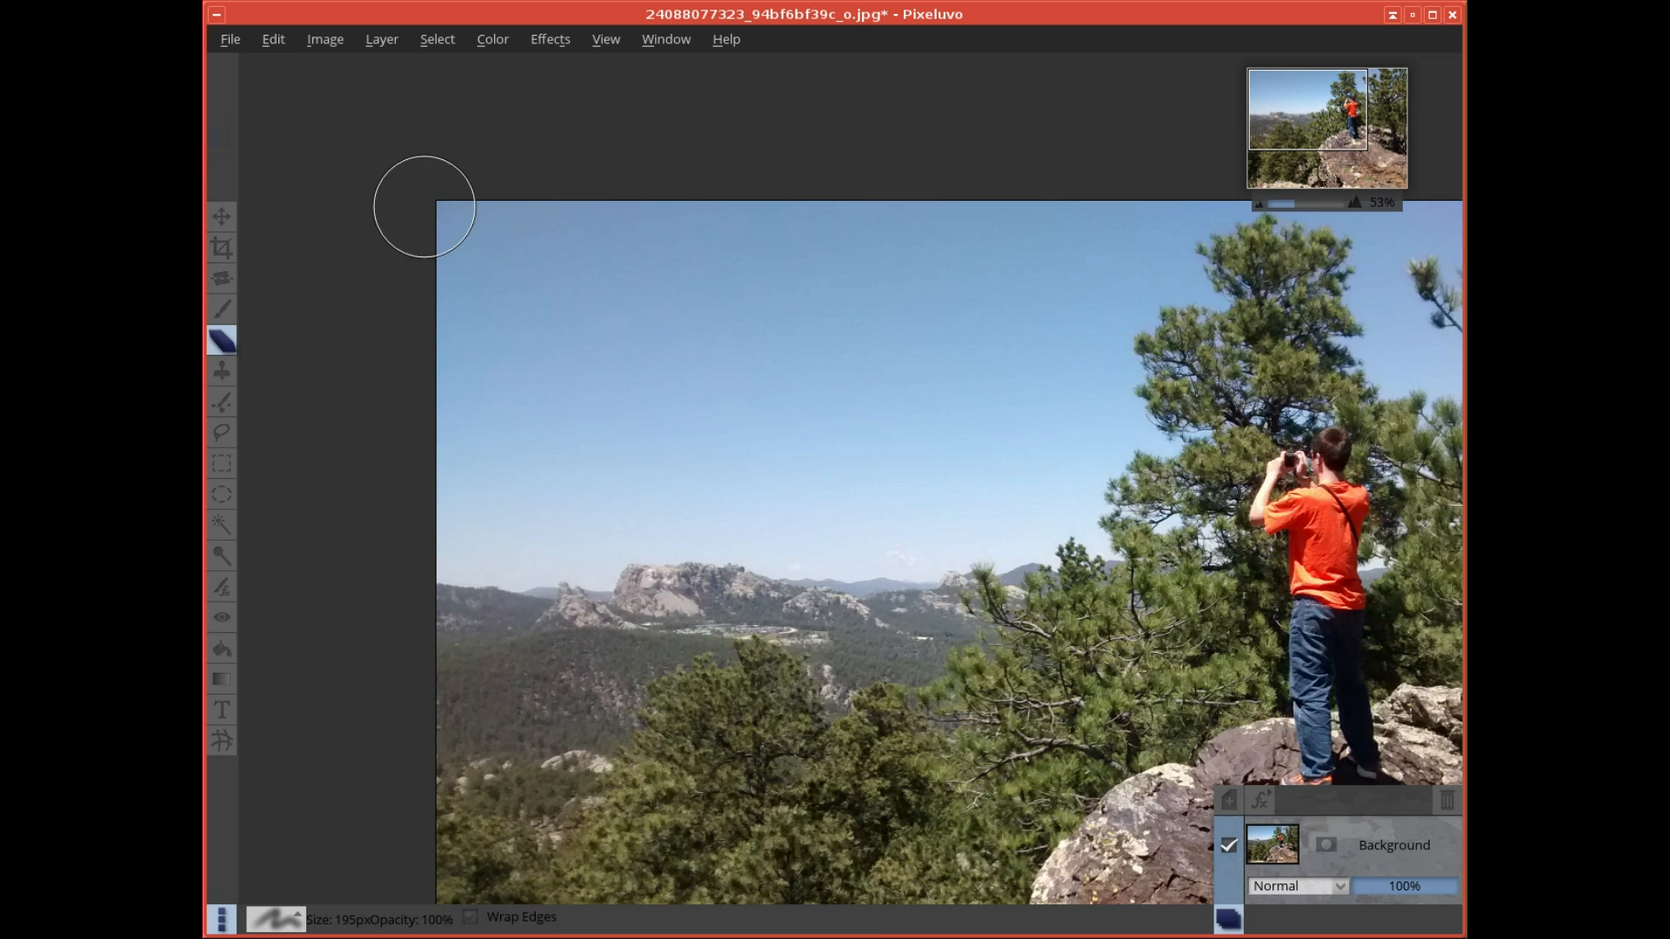
- Open the image death.jpg onto a new layer above the mountain photo
click(230, 40)
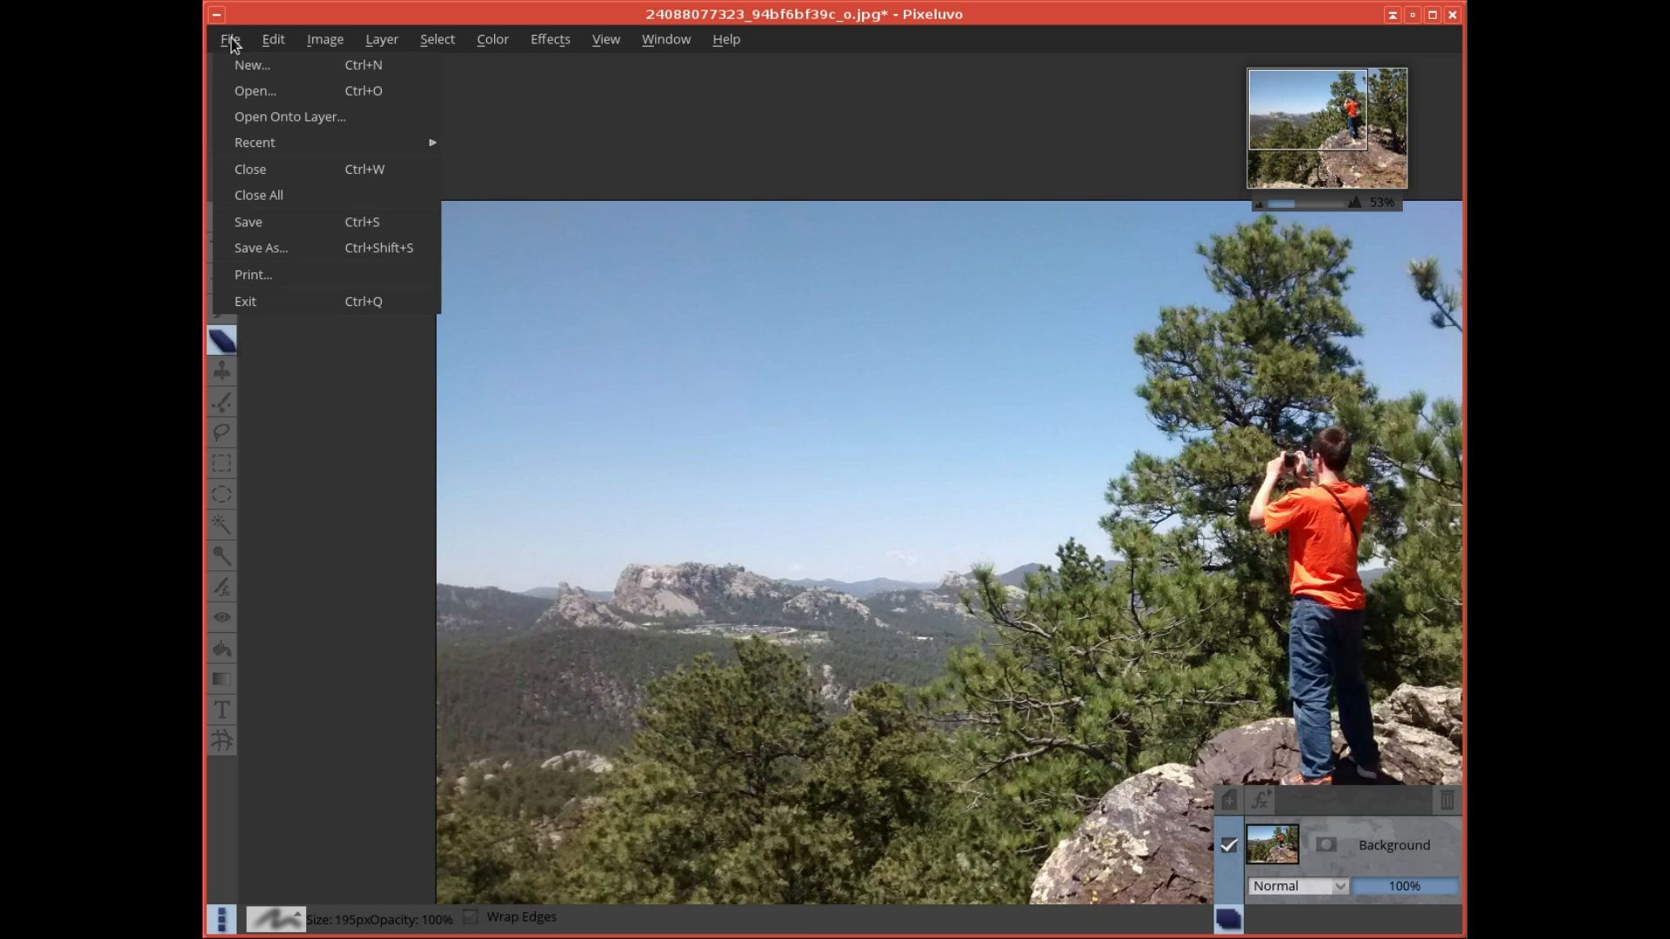
click(290, 124)
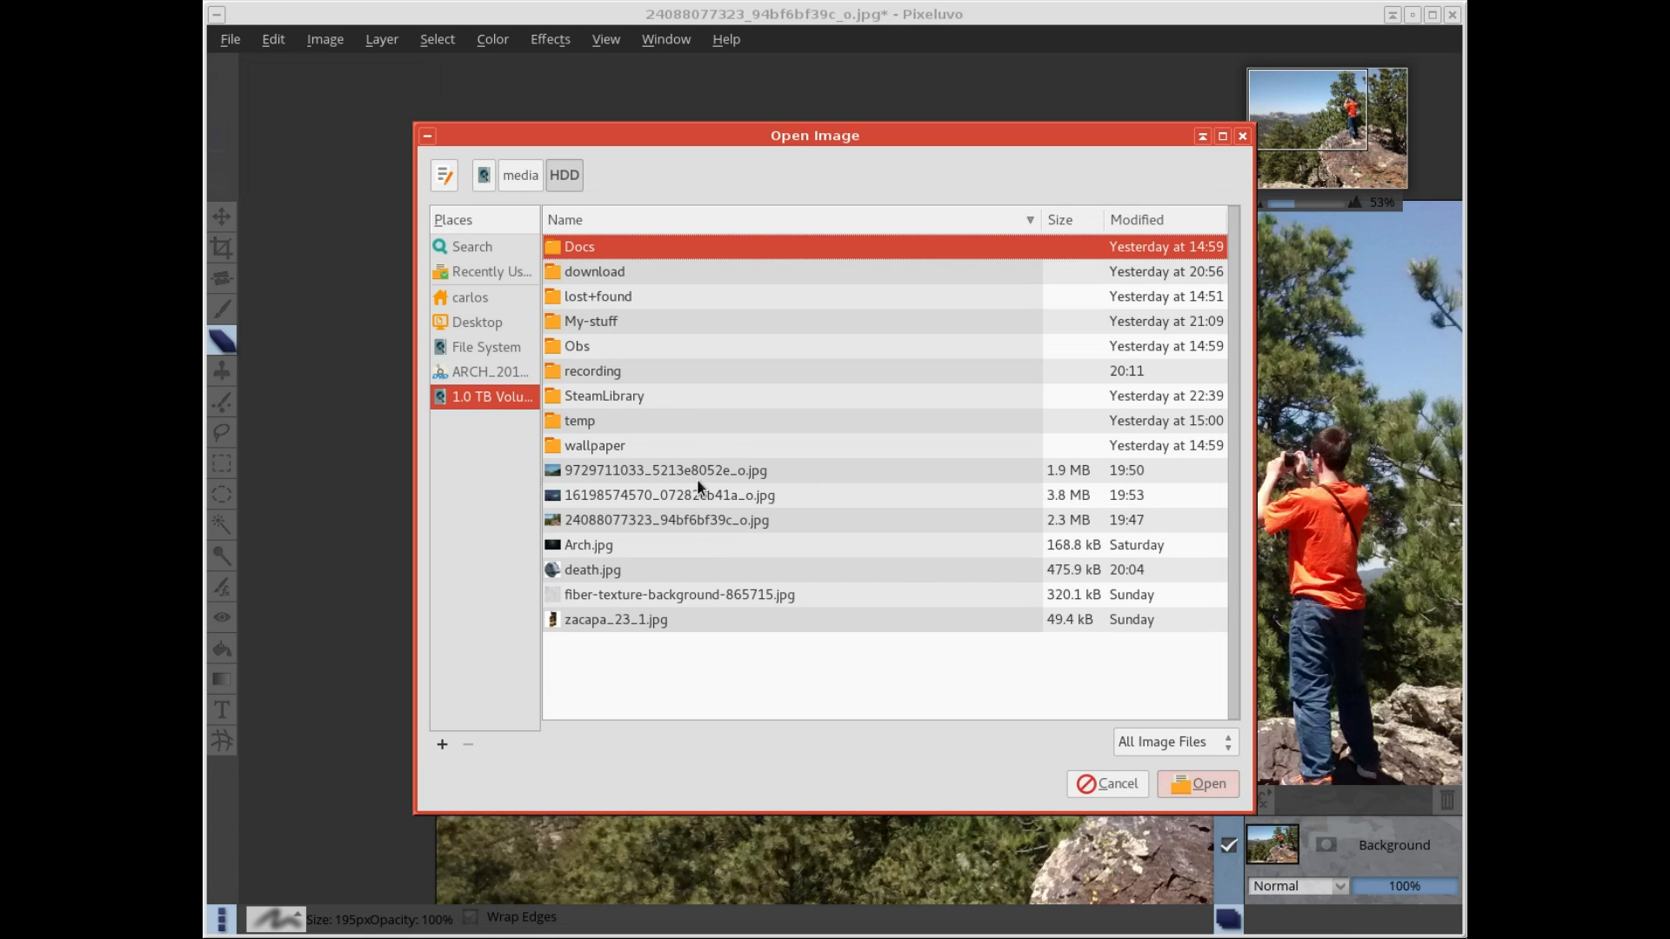
click(607, 571)
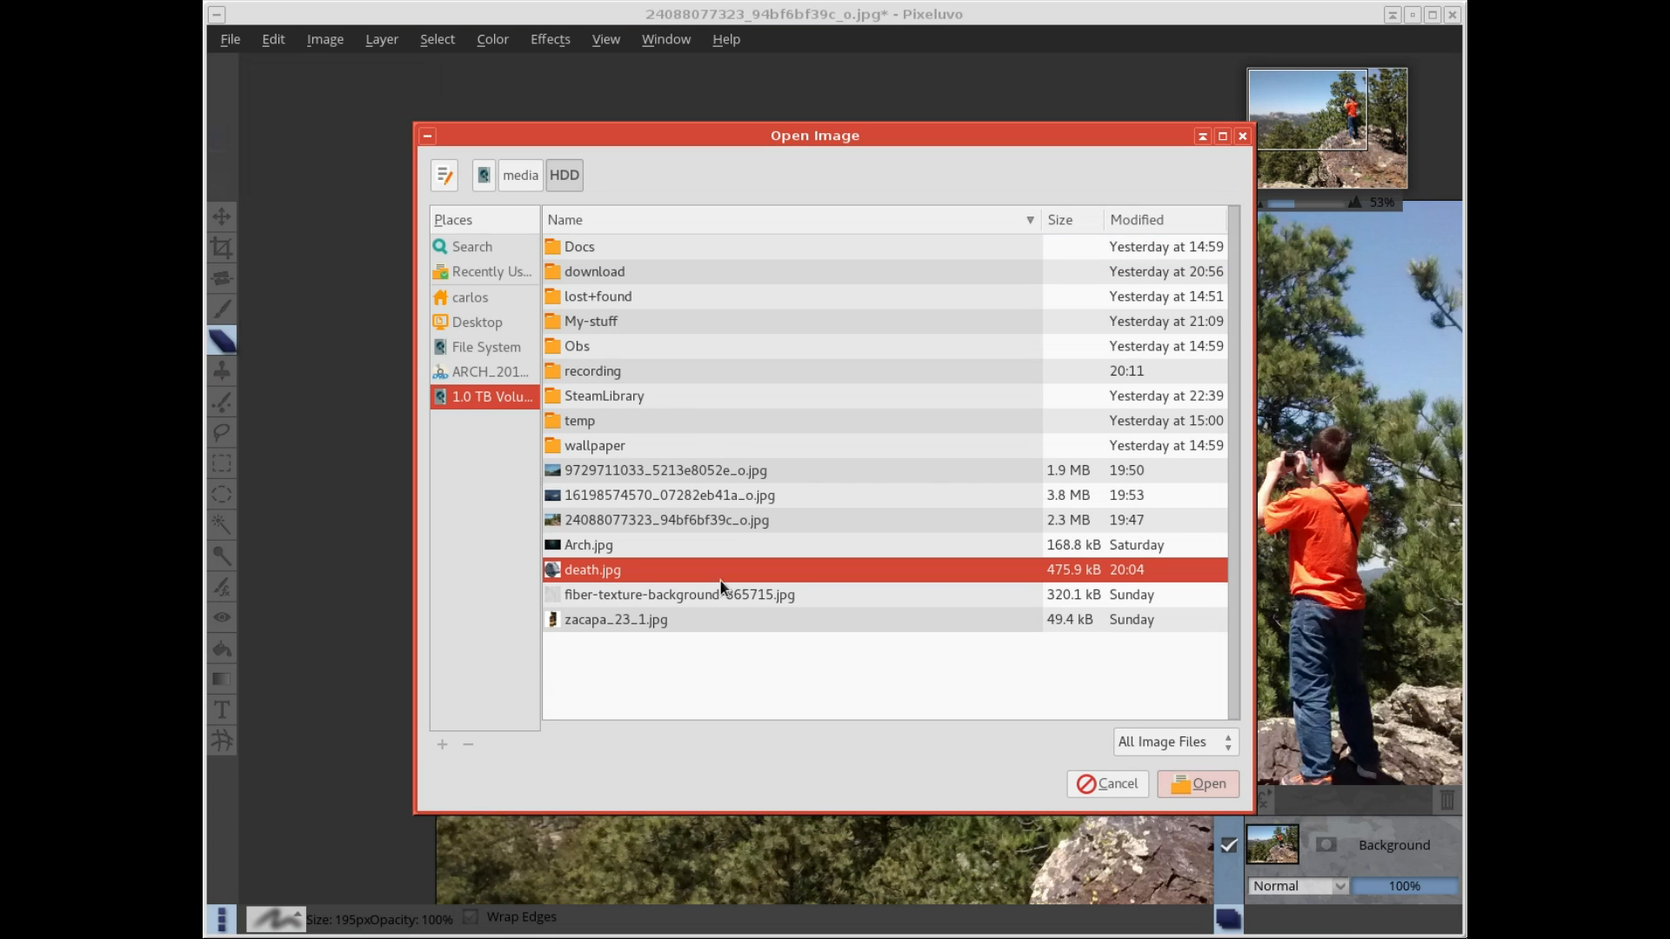
click(1195, 785)
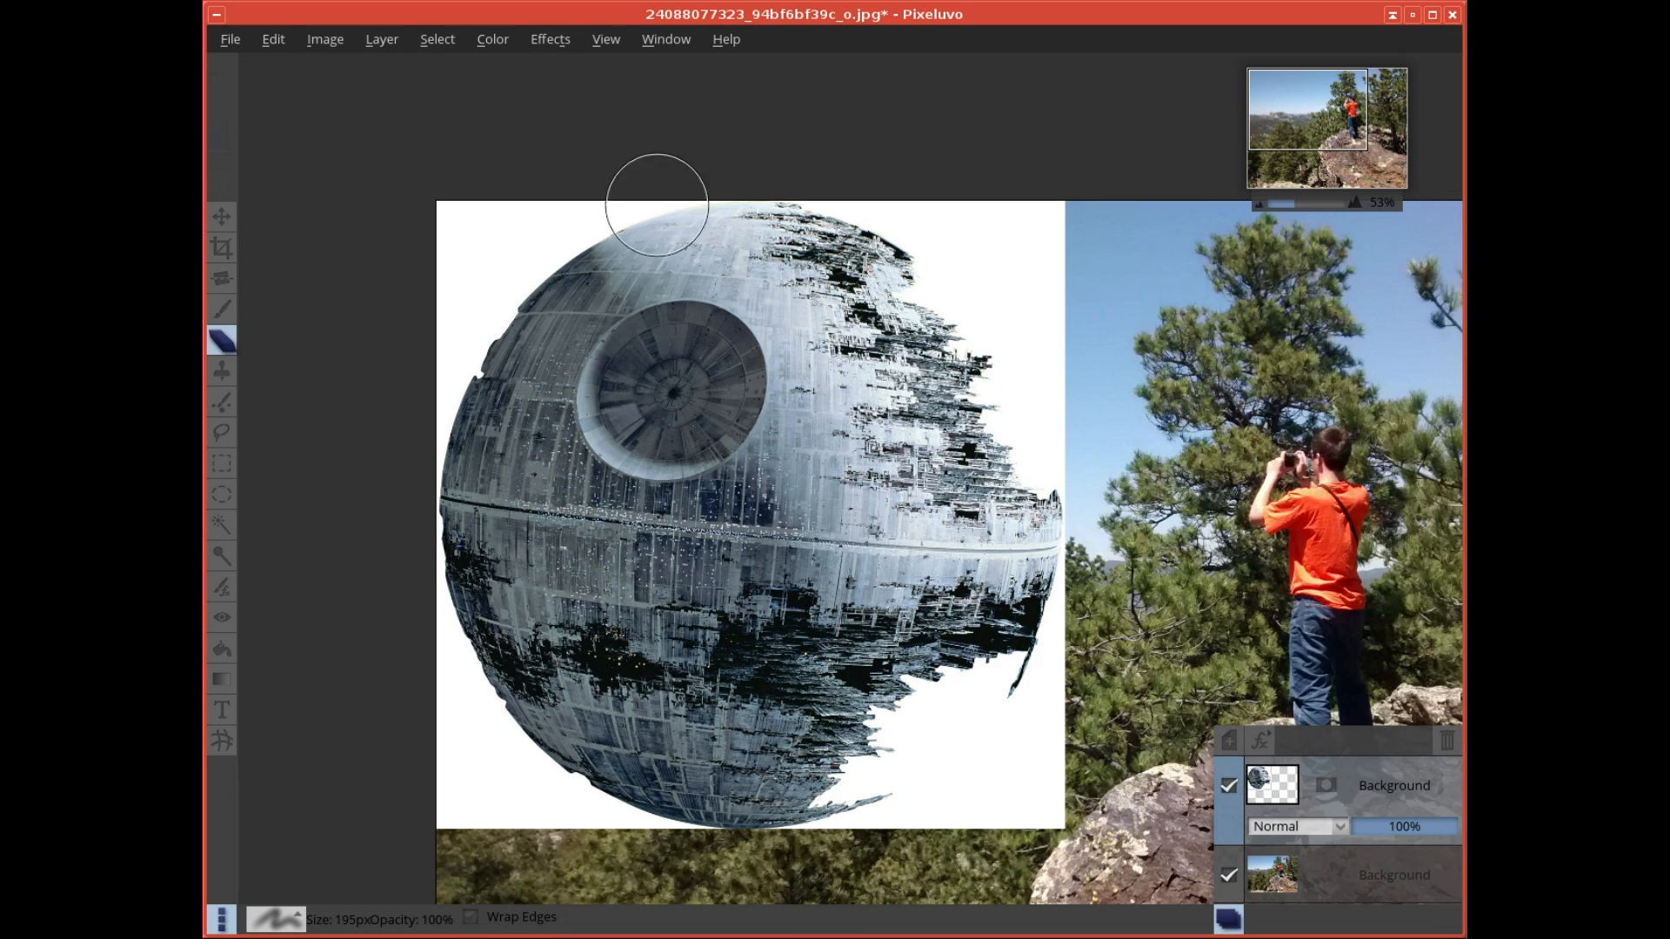
- Scale the Death Star layer down to 48% in both directions with Rotate/Scale and accept the transform
click(275, 40)
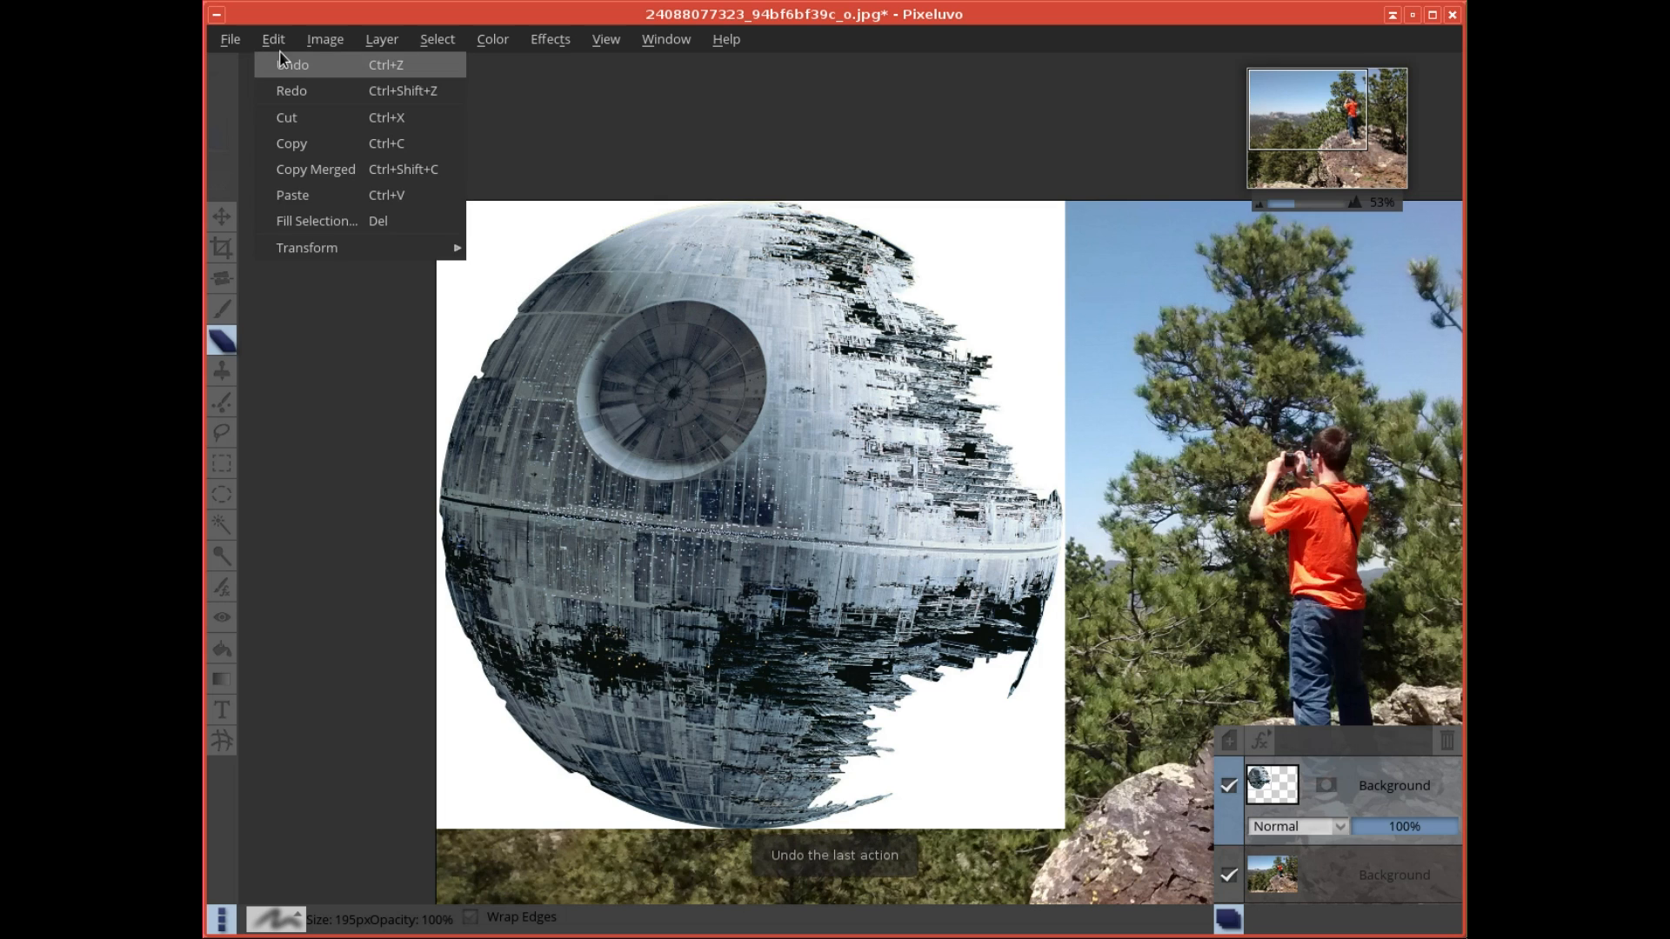
mouse_move(376, 248)
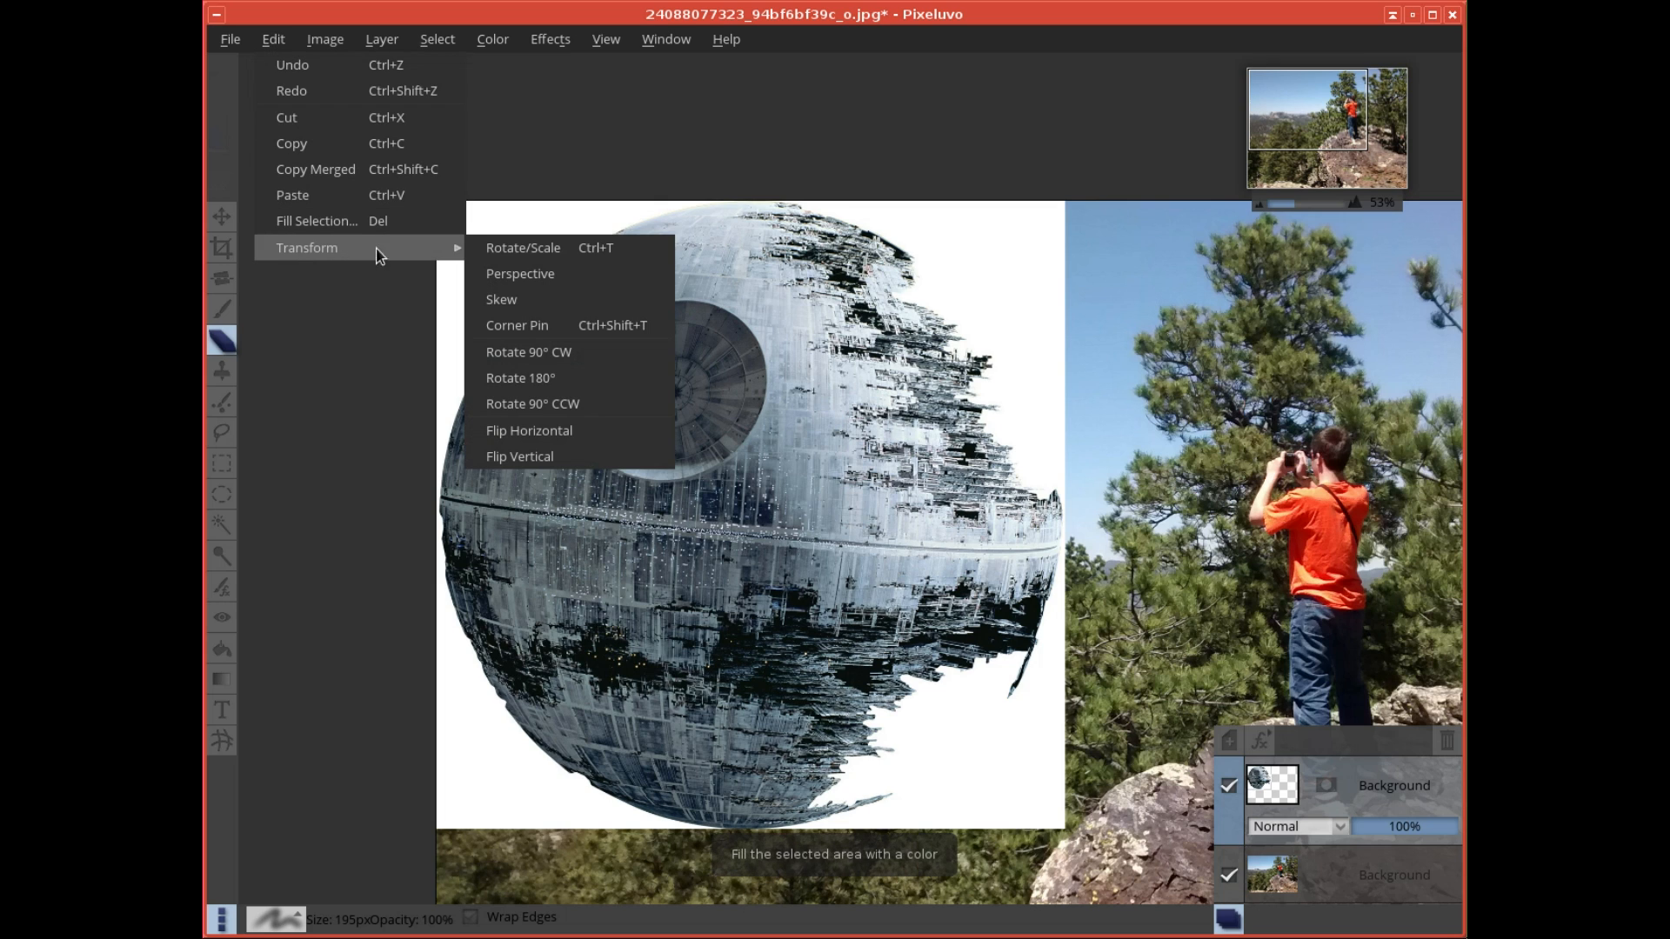
click(505, 246)
drag(1063, 826, 740, 502)
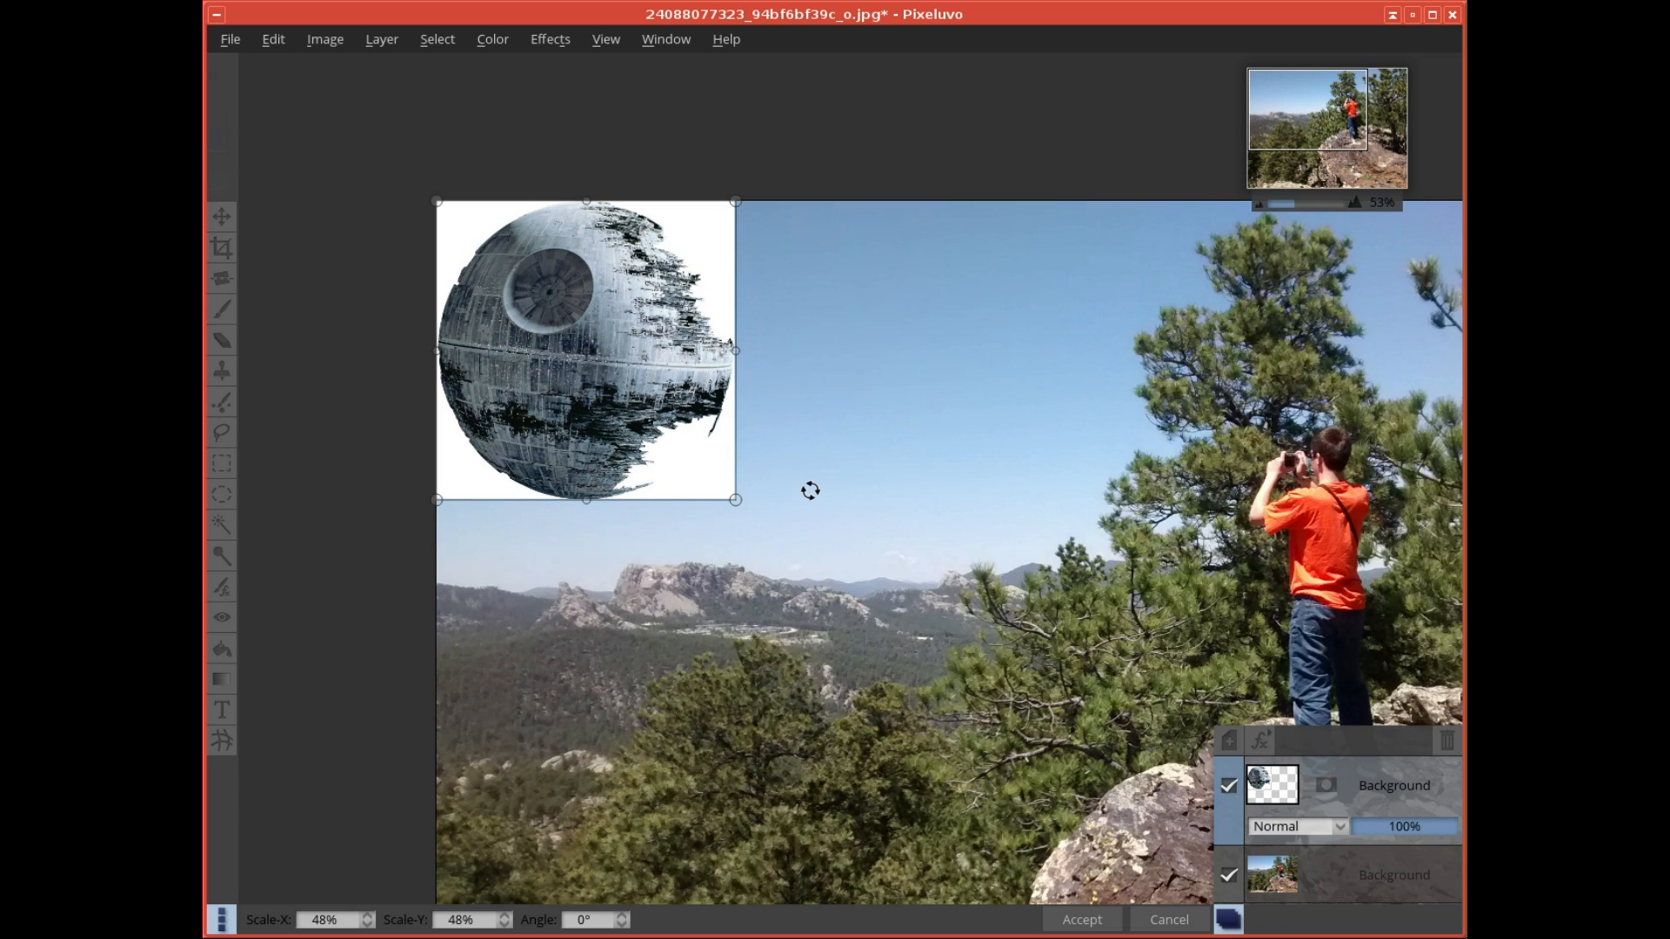
key(e)
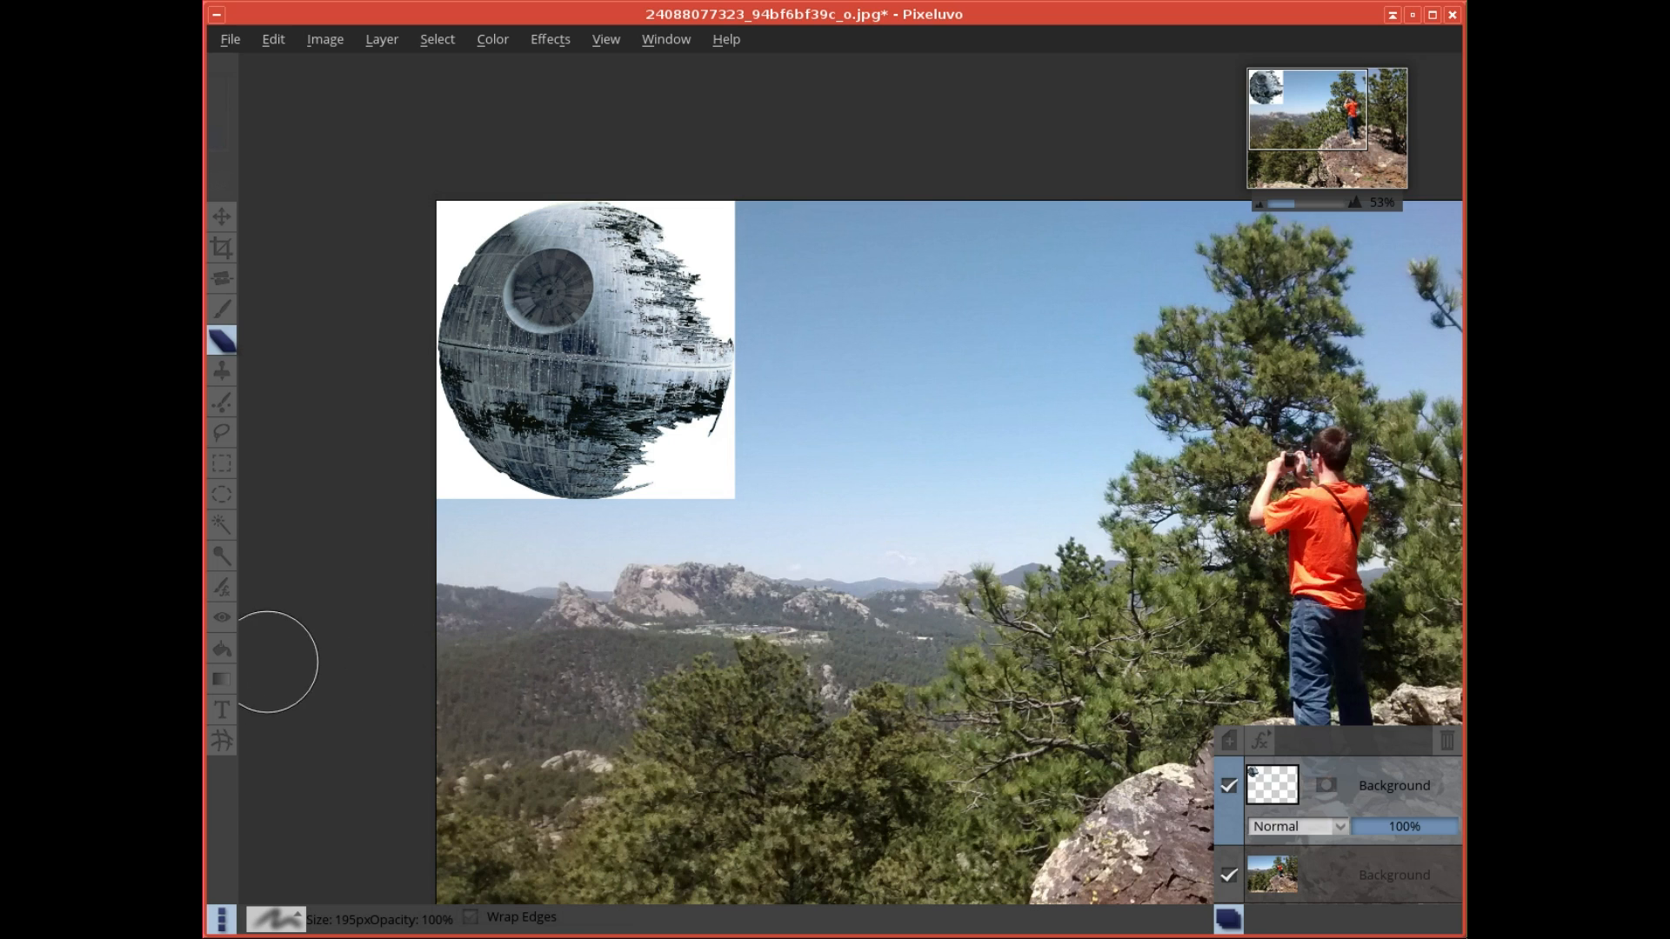
- Activate the fill tool with black as its color and add a black mask to the Death Star layer
click(221, 649)
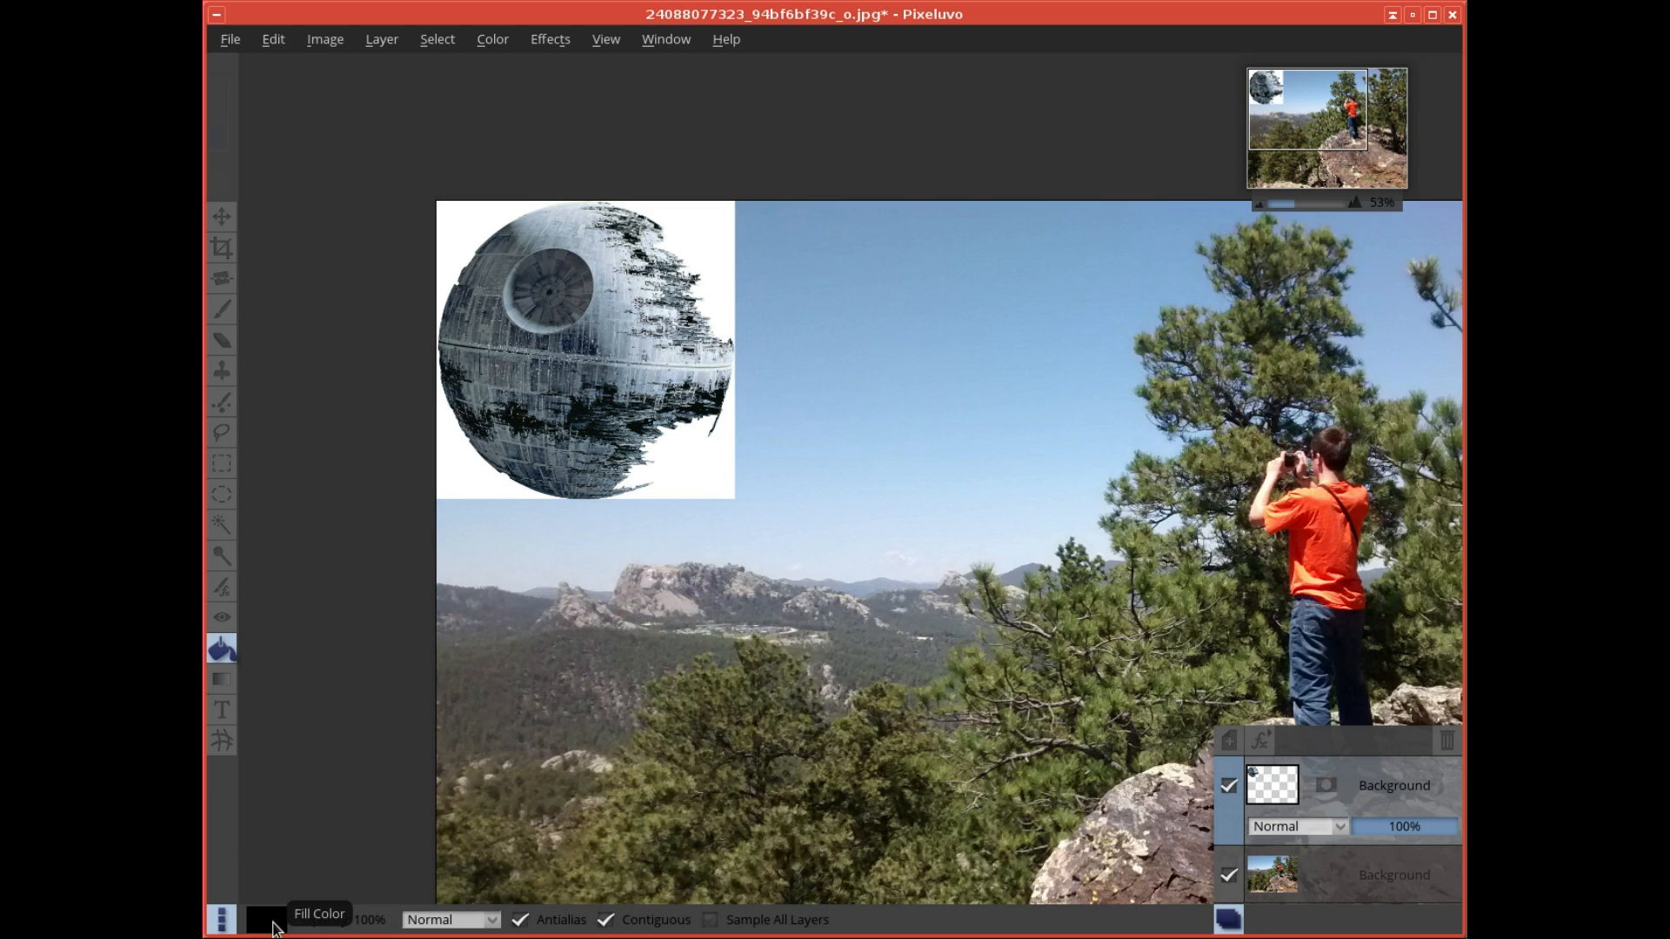
click(267, 920)
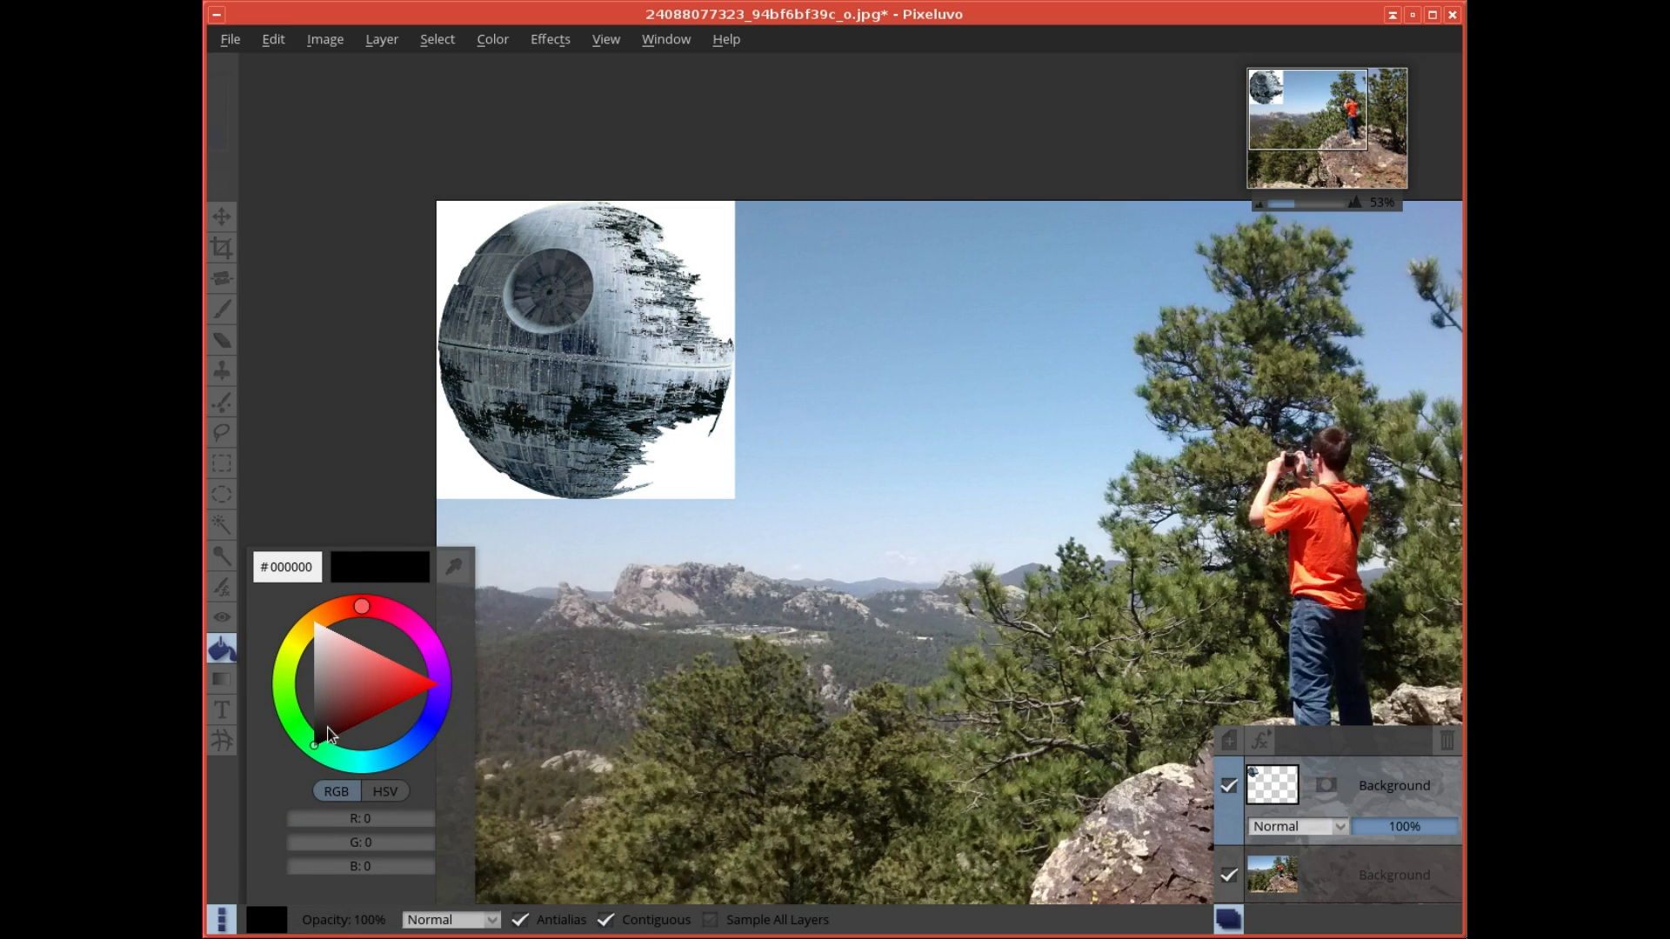
click(888, 918)
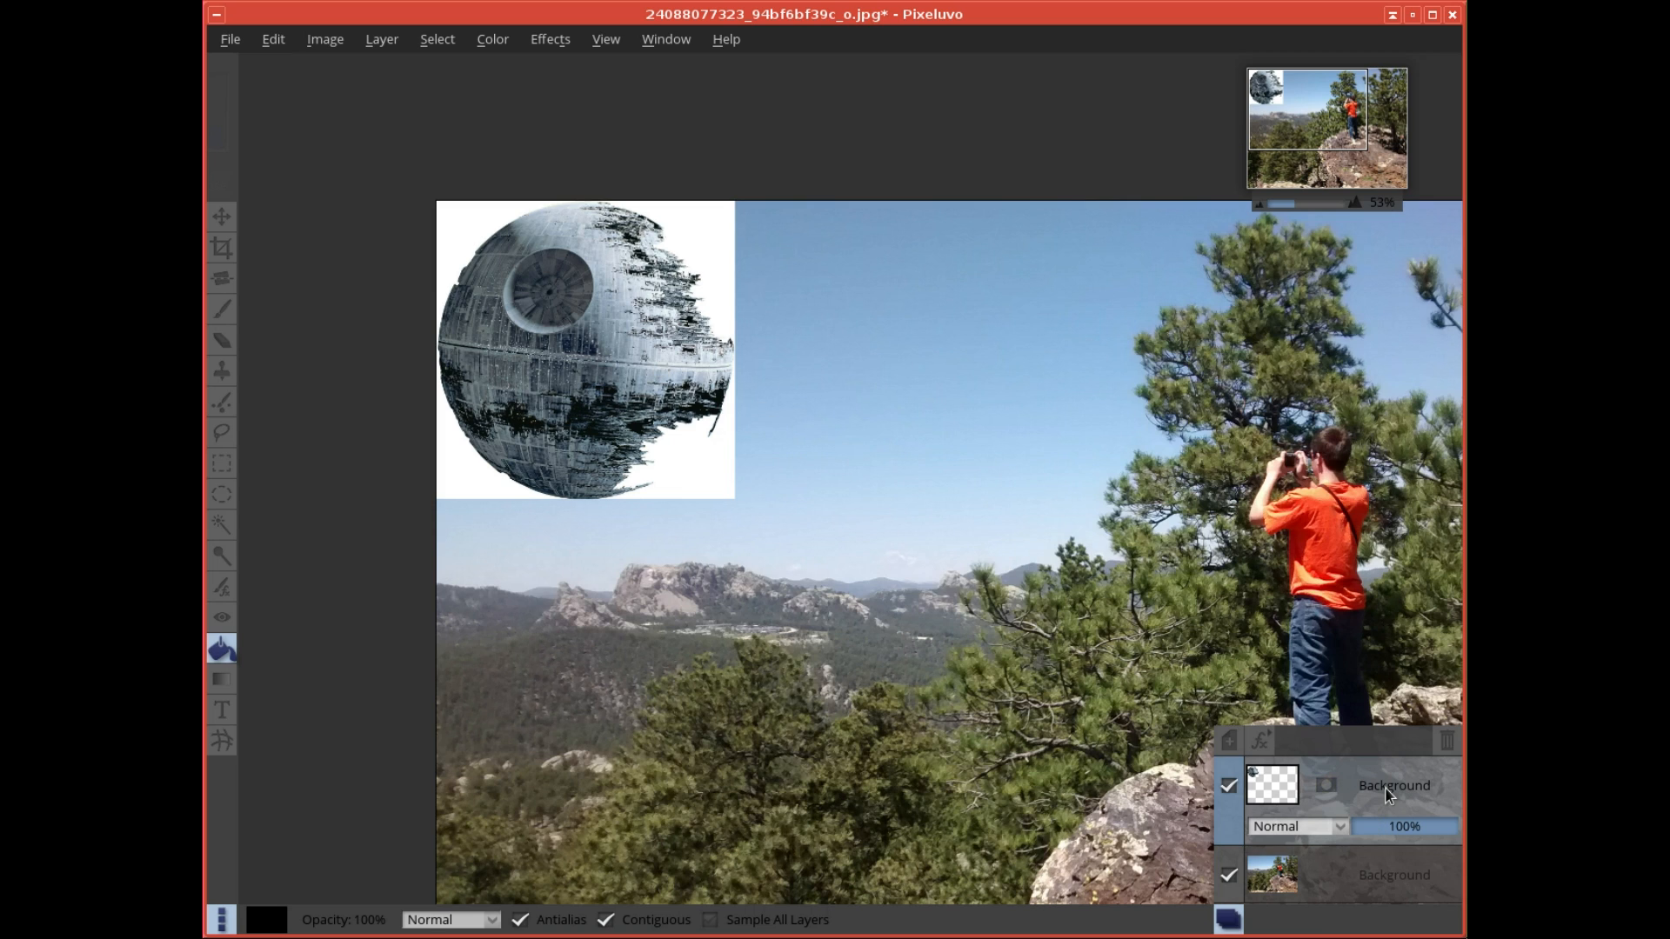
click(1327, 785)
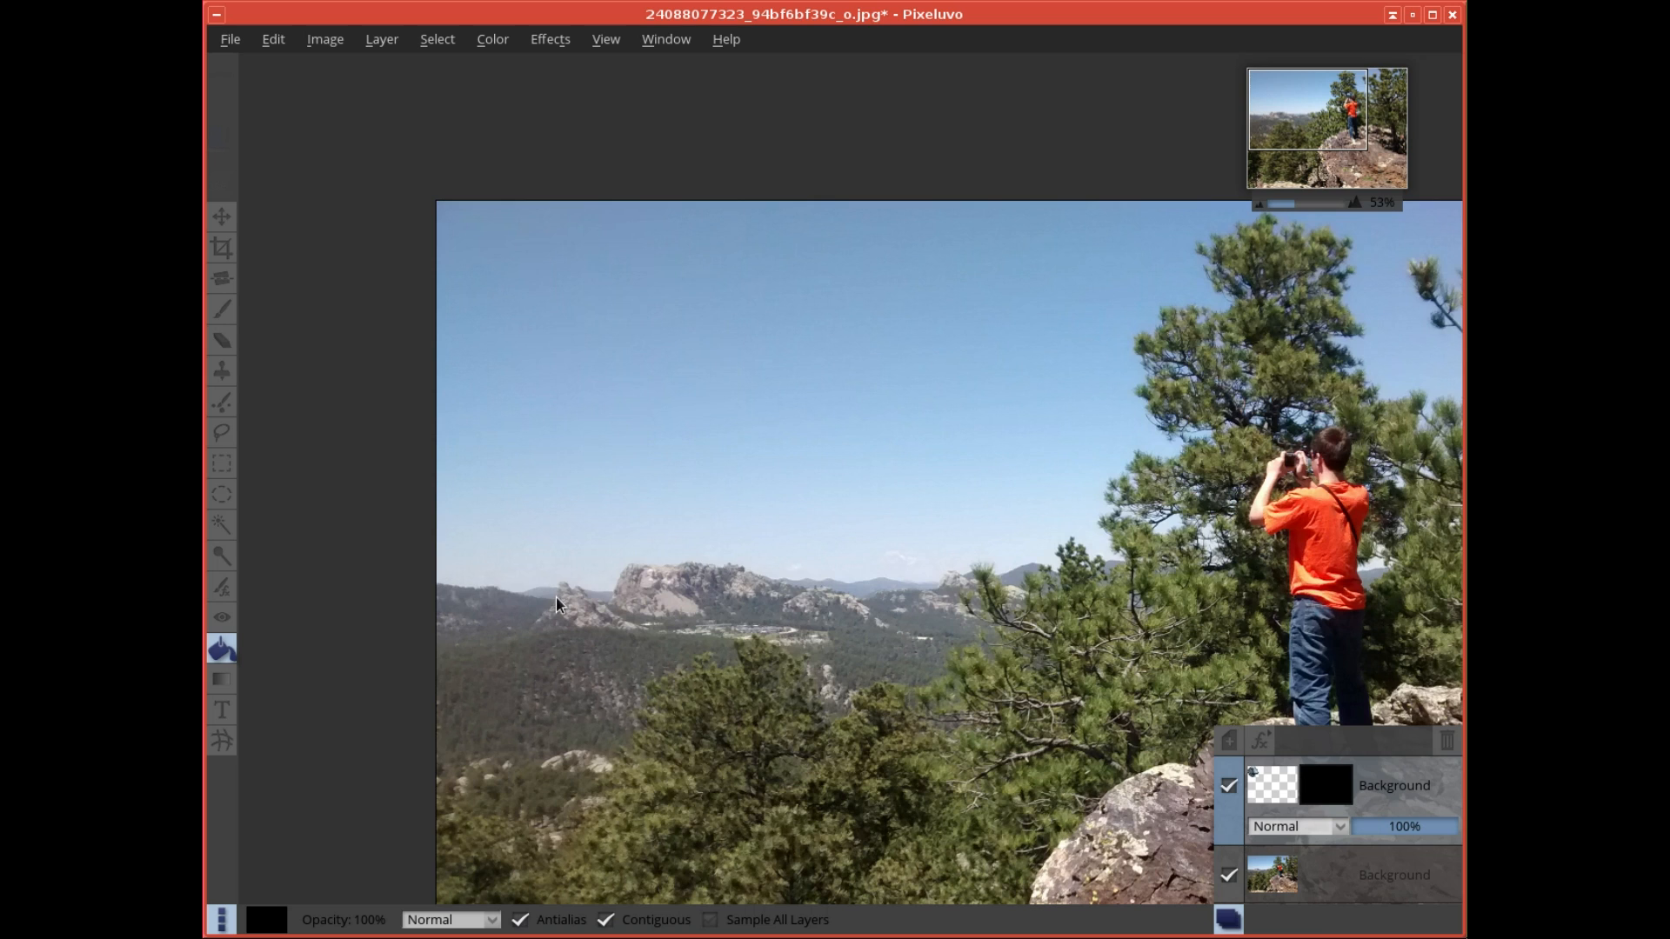
- Activate the paint brush with the near-white color #efeded and a 50 px brush preset
click(223, 311)
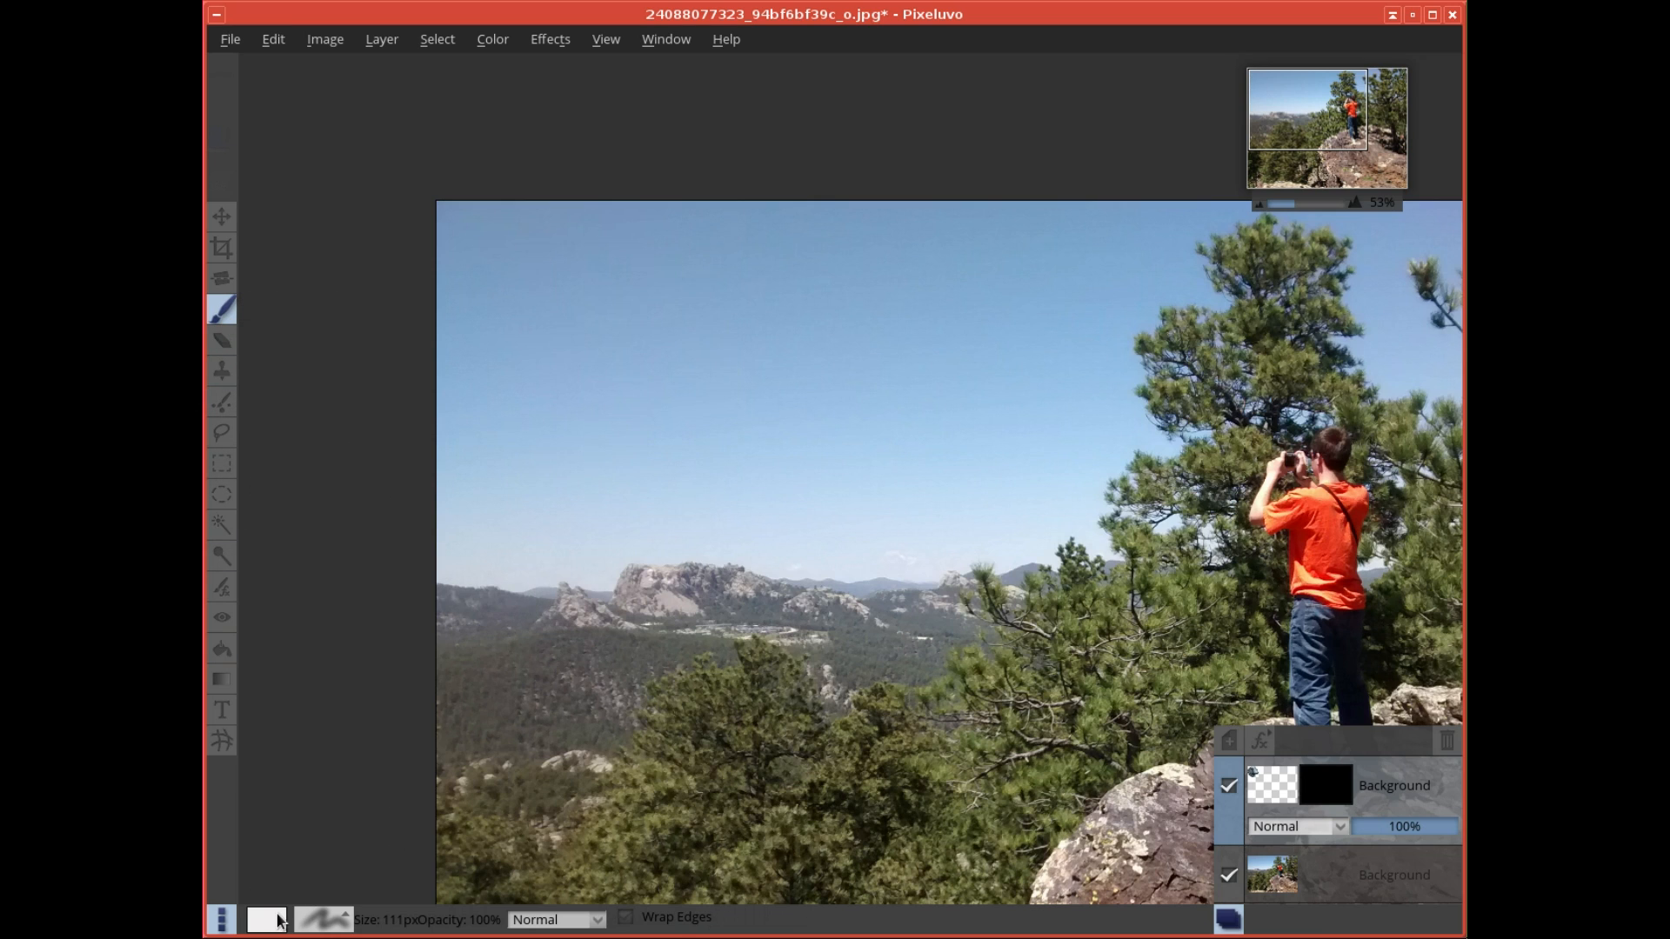
click(274, 925)
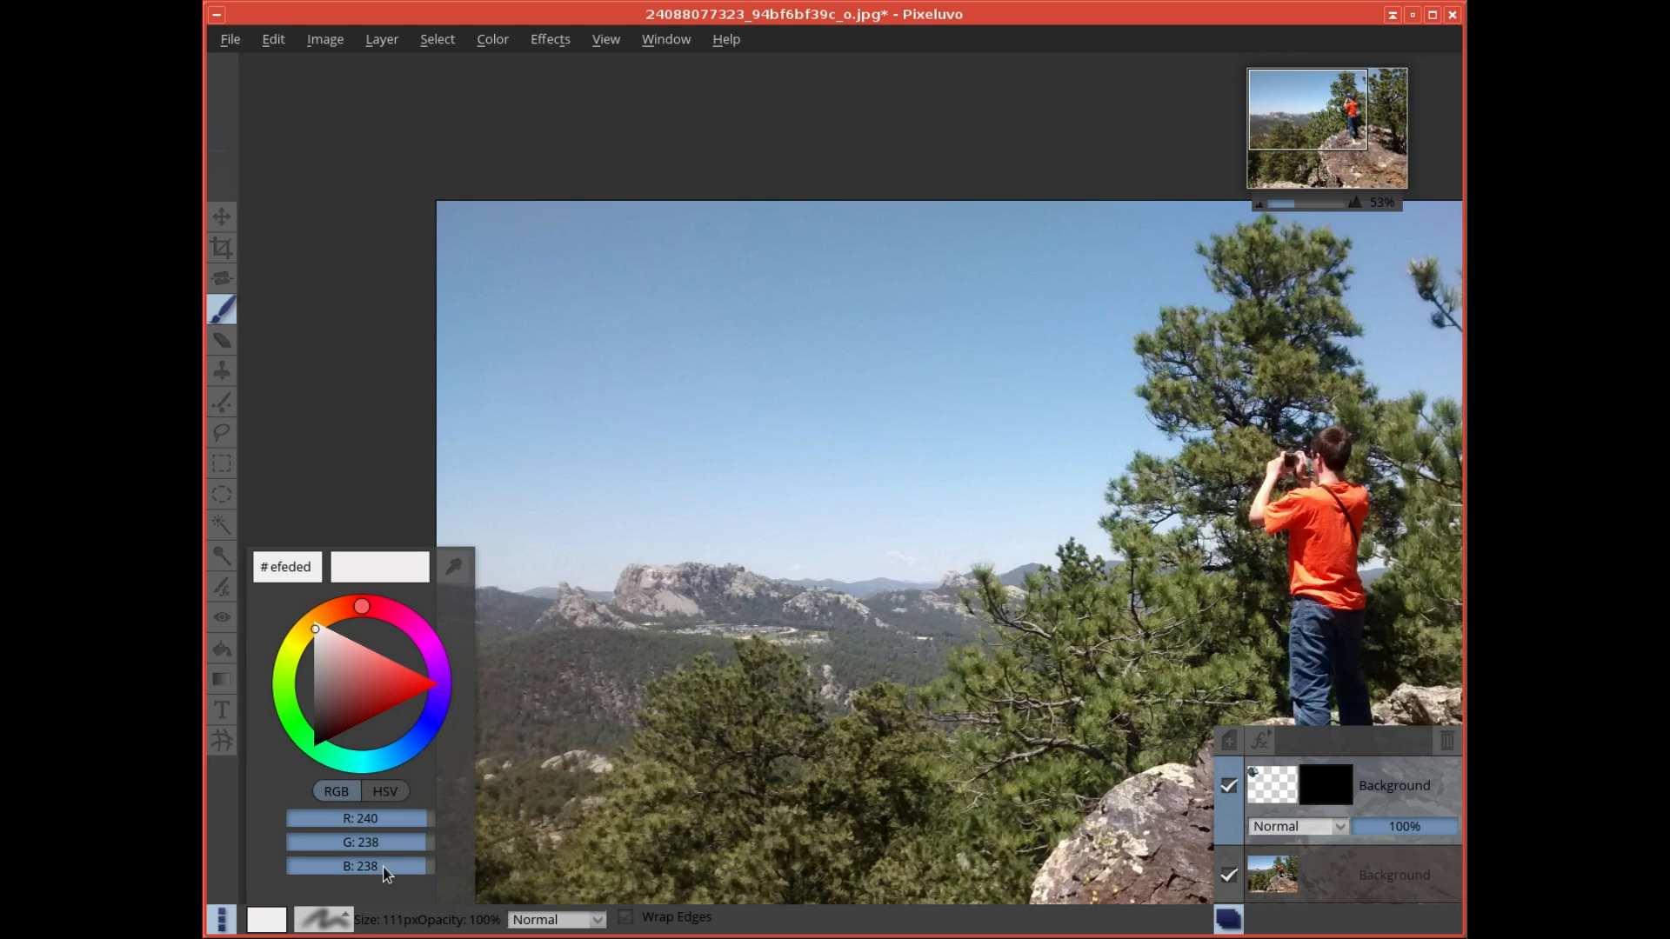
click(344, 919)
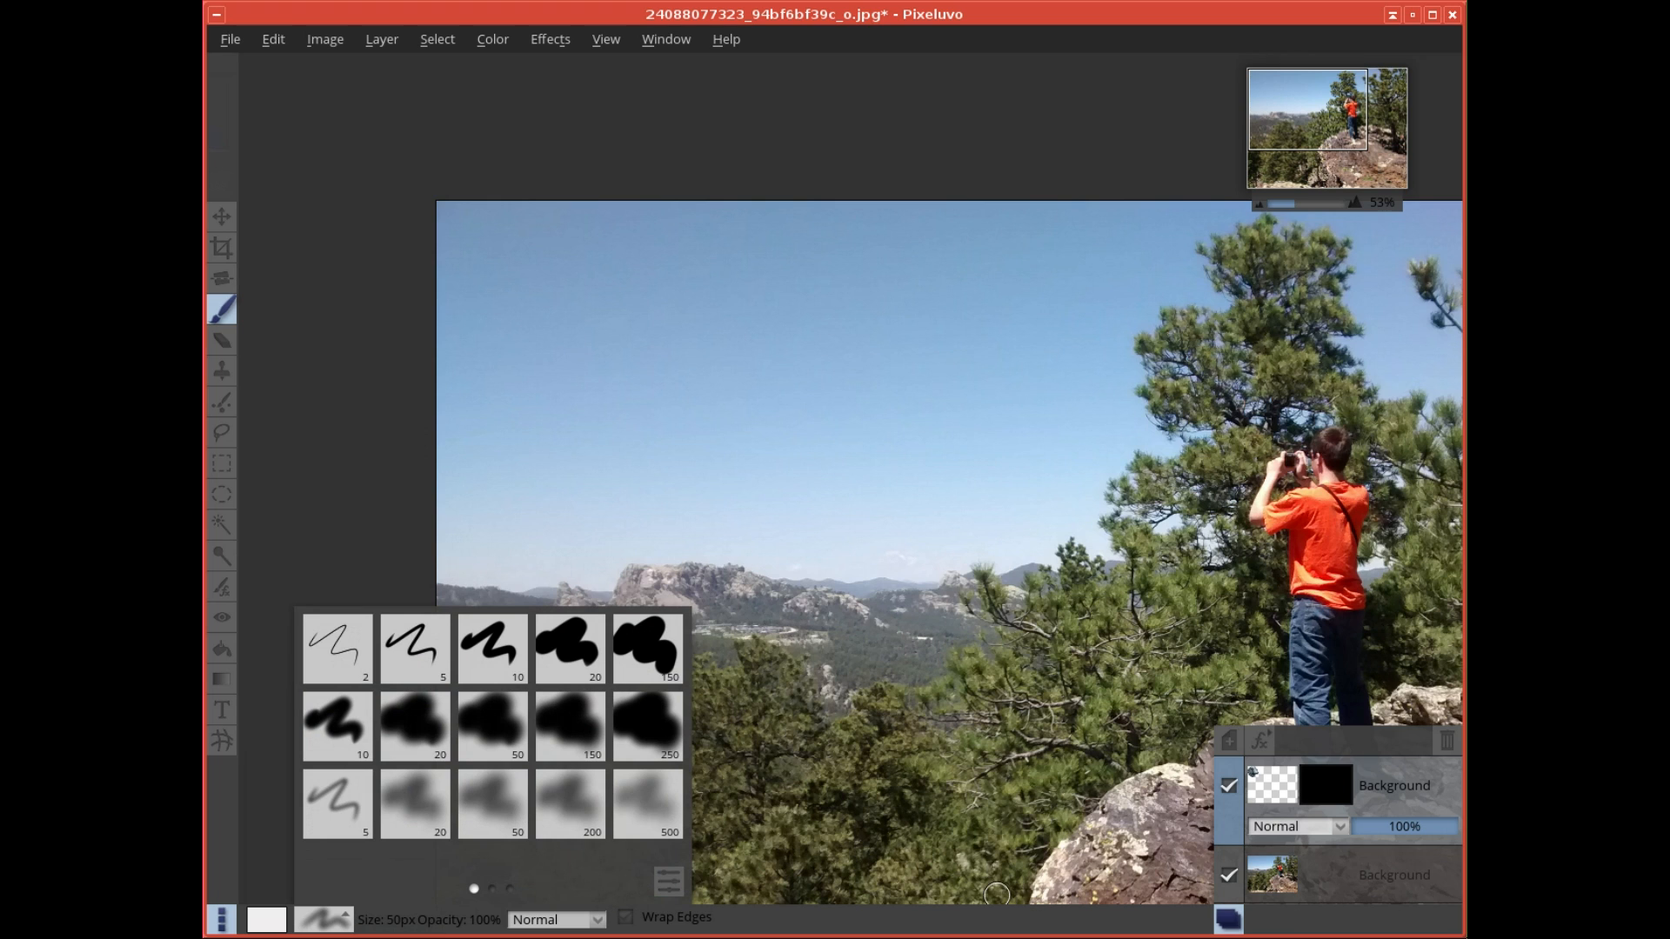
click(1024, 924)
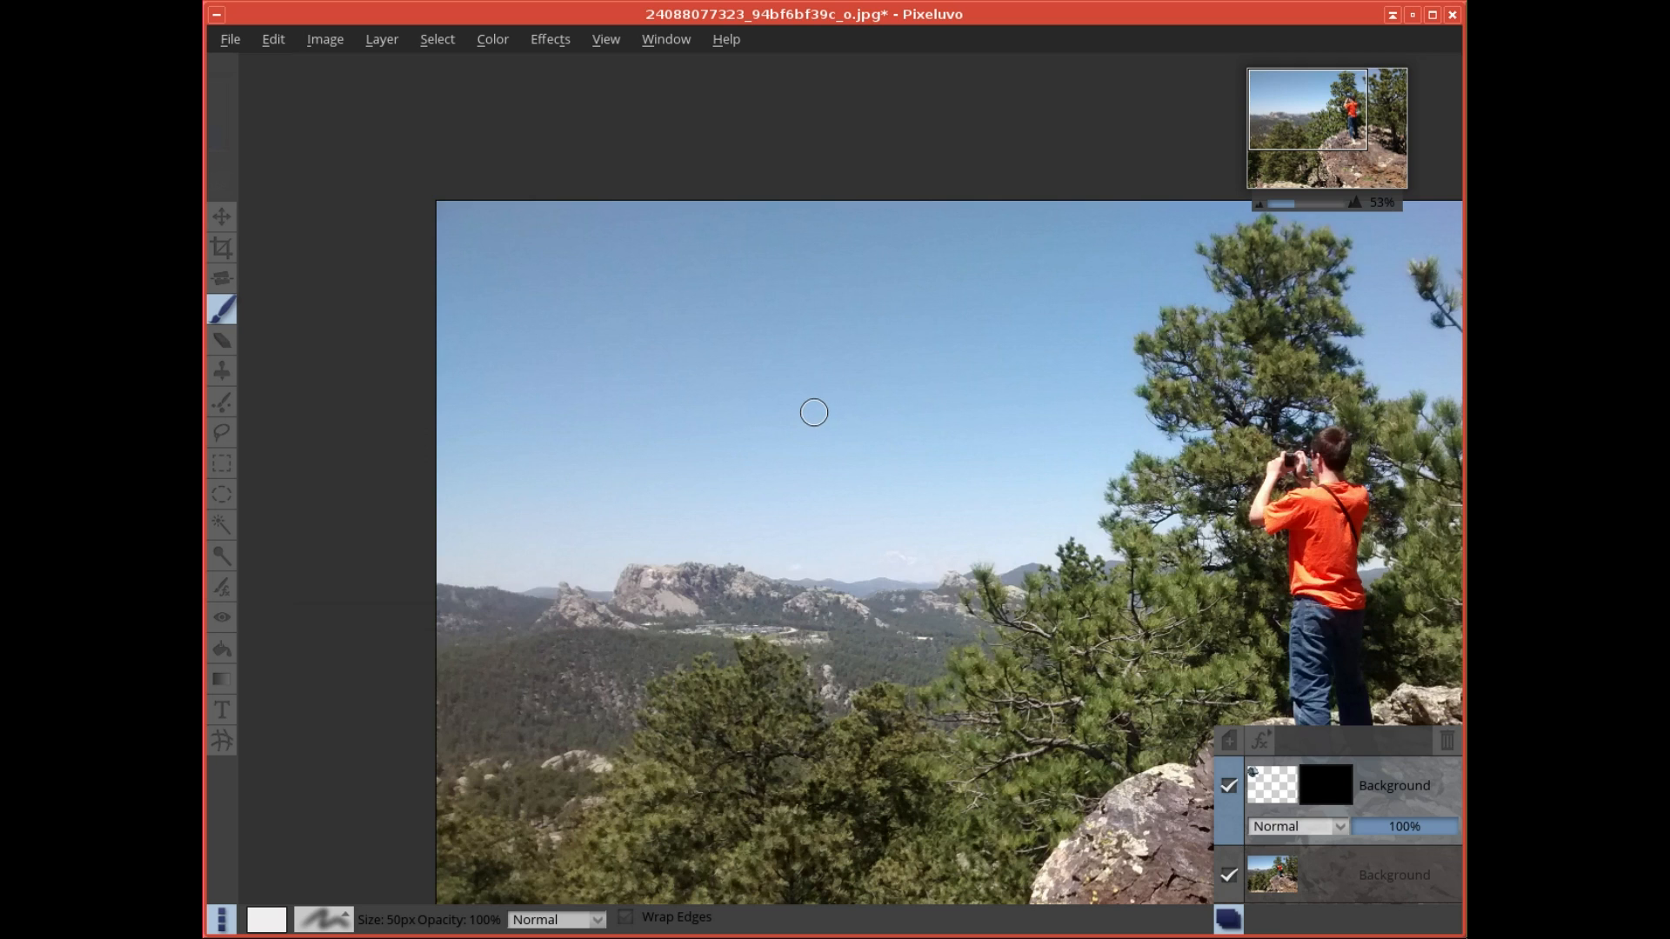
- Enlarge the brush to 218 px and paint over the sky's upper-left area on the mask to reveal the Death Star
mouse_move(1297, 157)
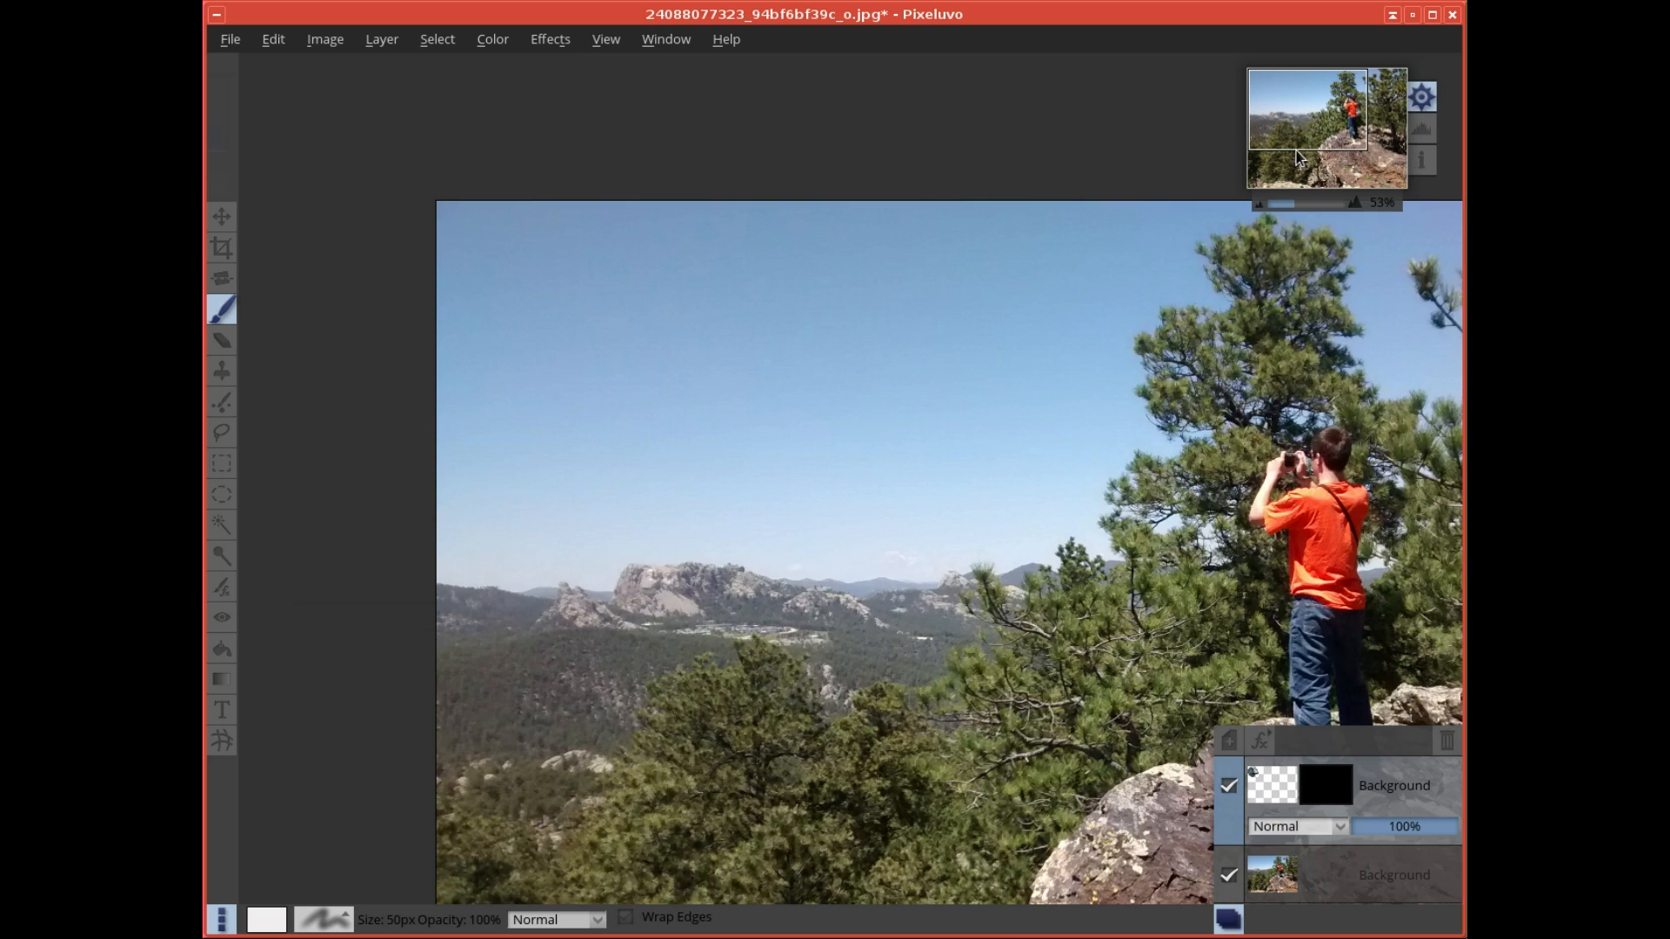
scroll(1297, 152, down, 3)
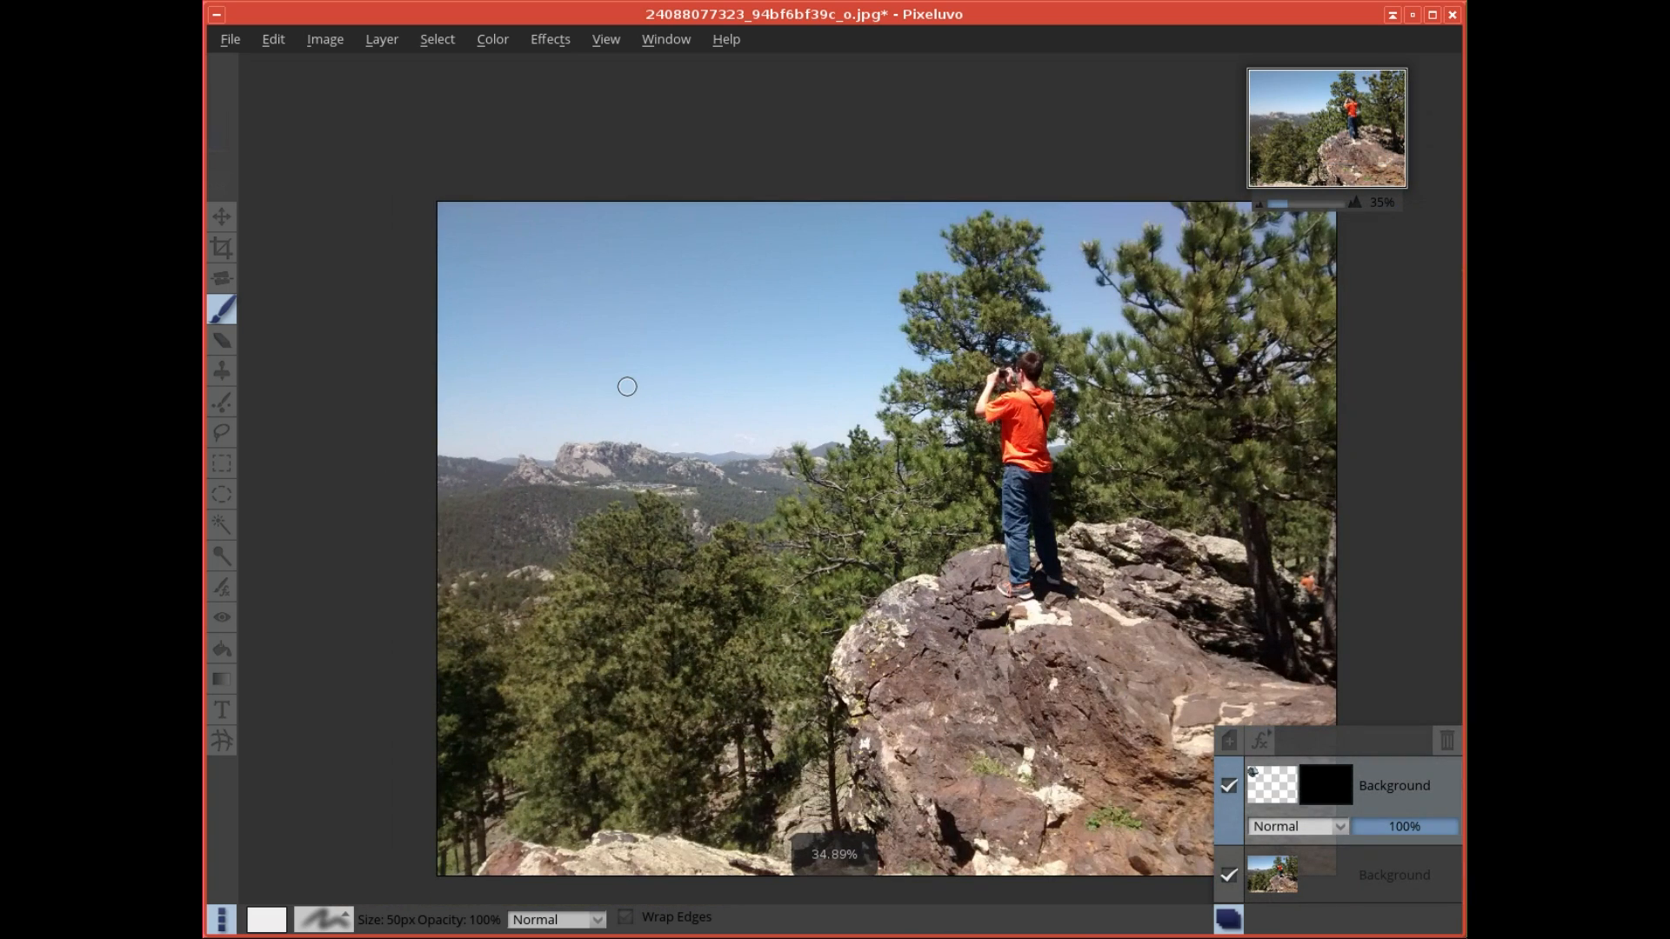
scroll(627, 386, up, 4)
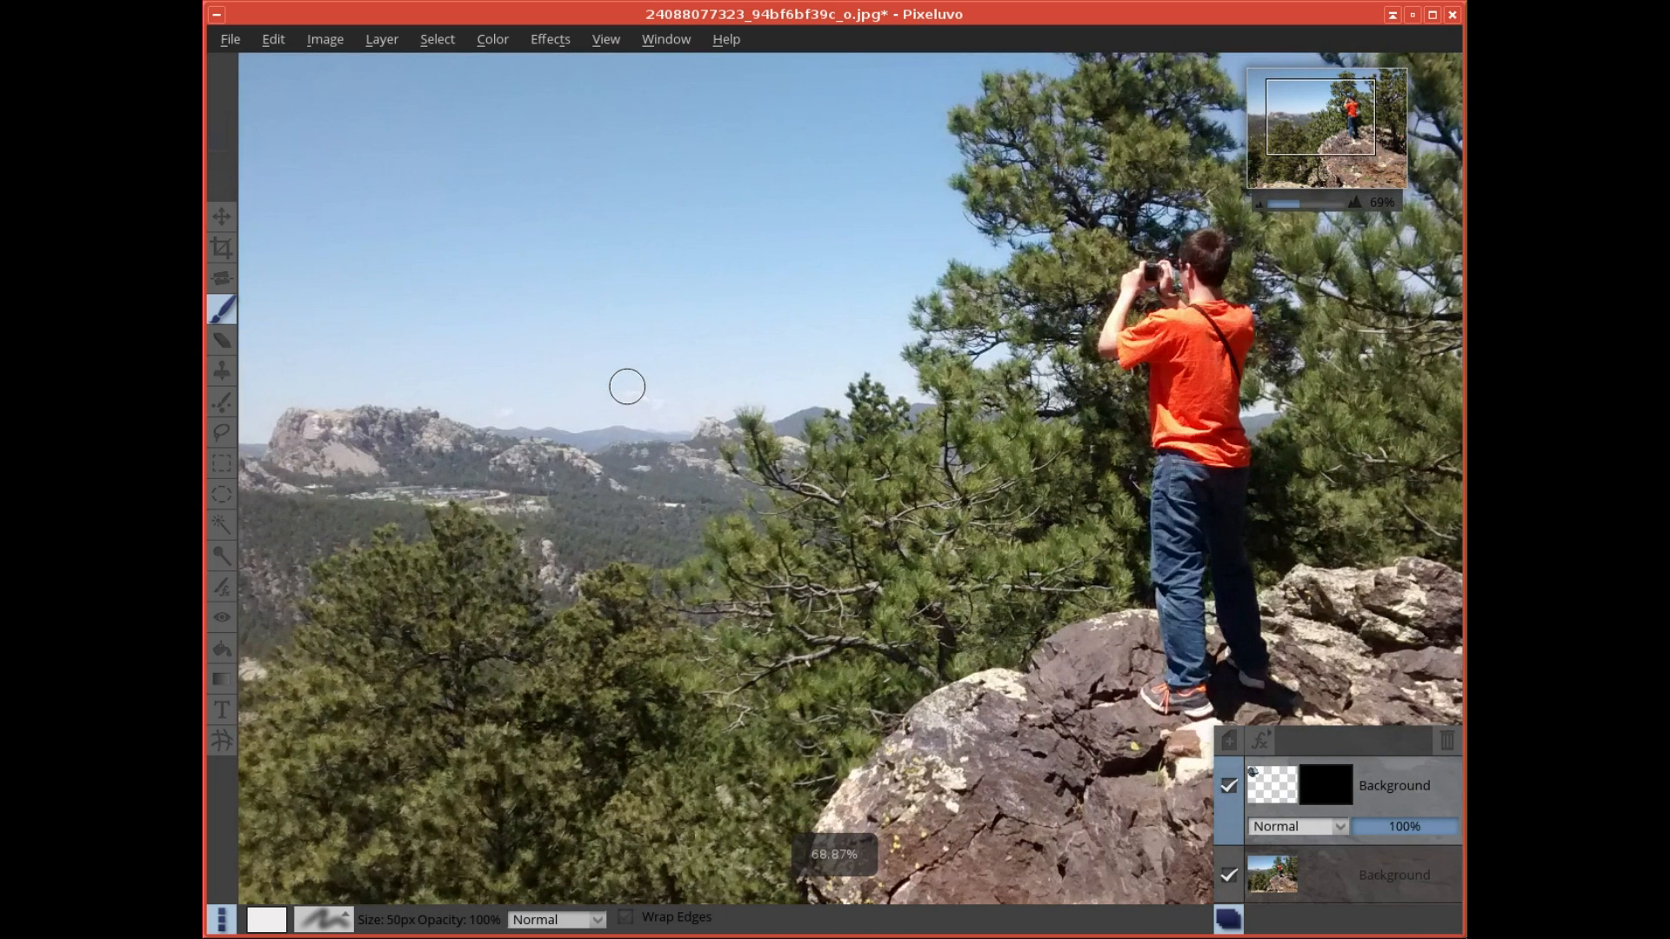
mouse_move(559, 339)
mouse_down()
mouse_move(635, 391)
mouse_move(954, 514)
mouse_move(928, 546)
mouse_up()
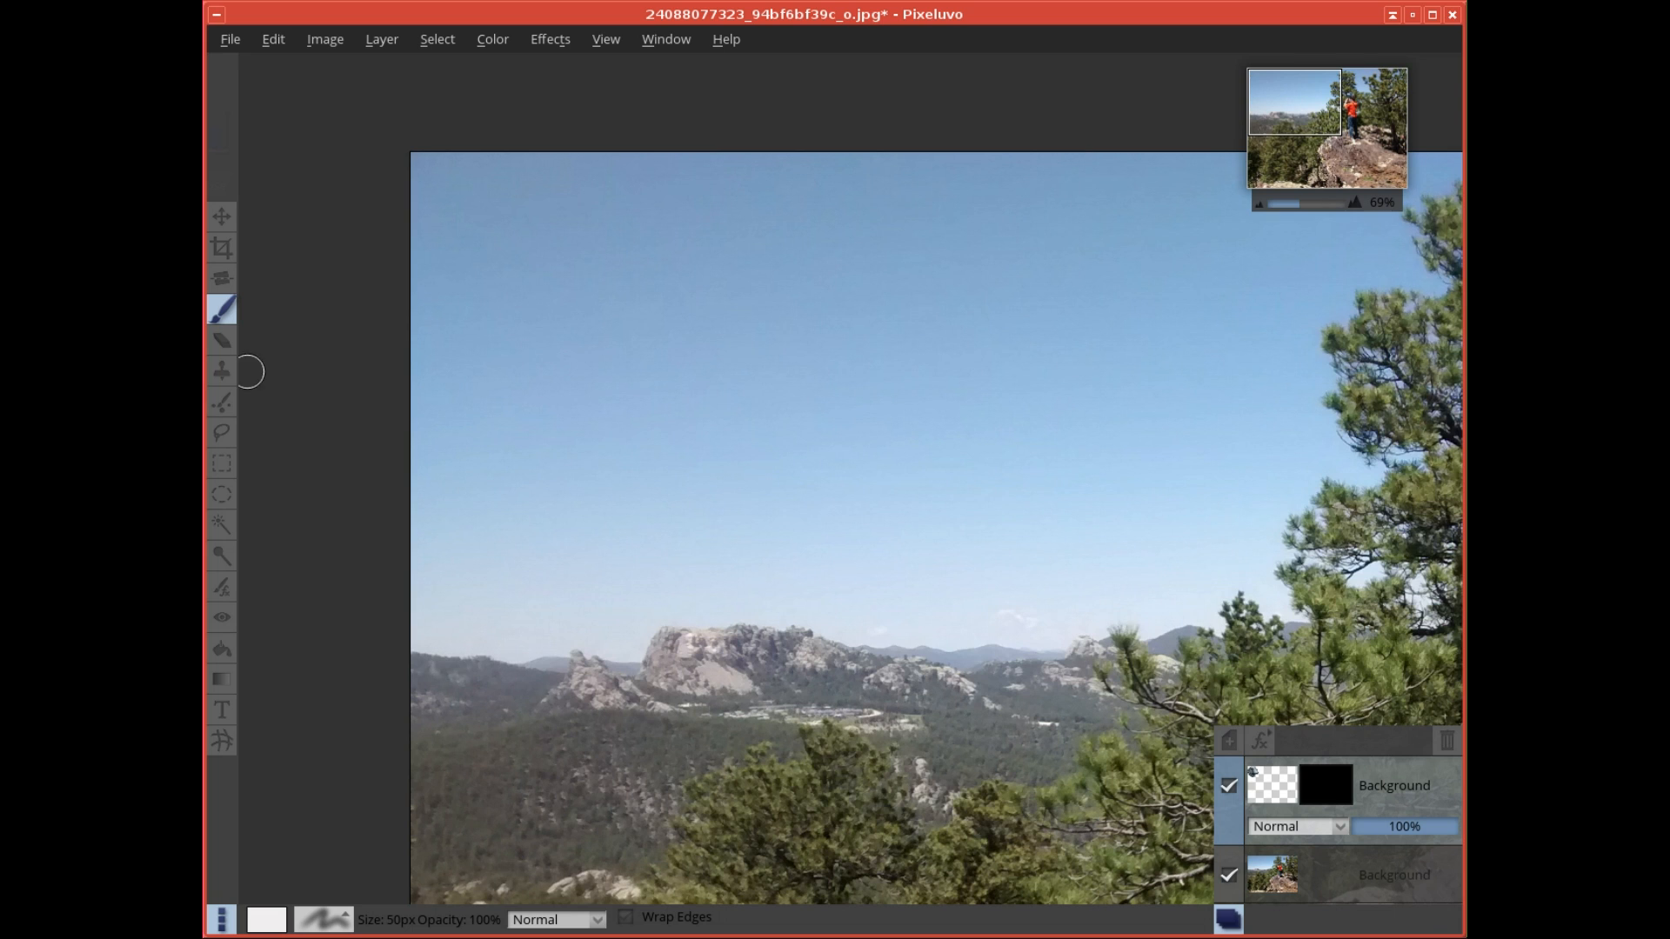
click(323, 919)
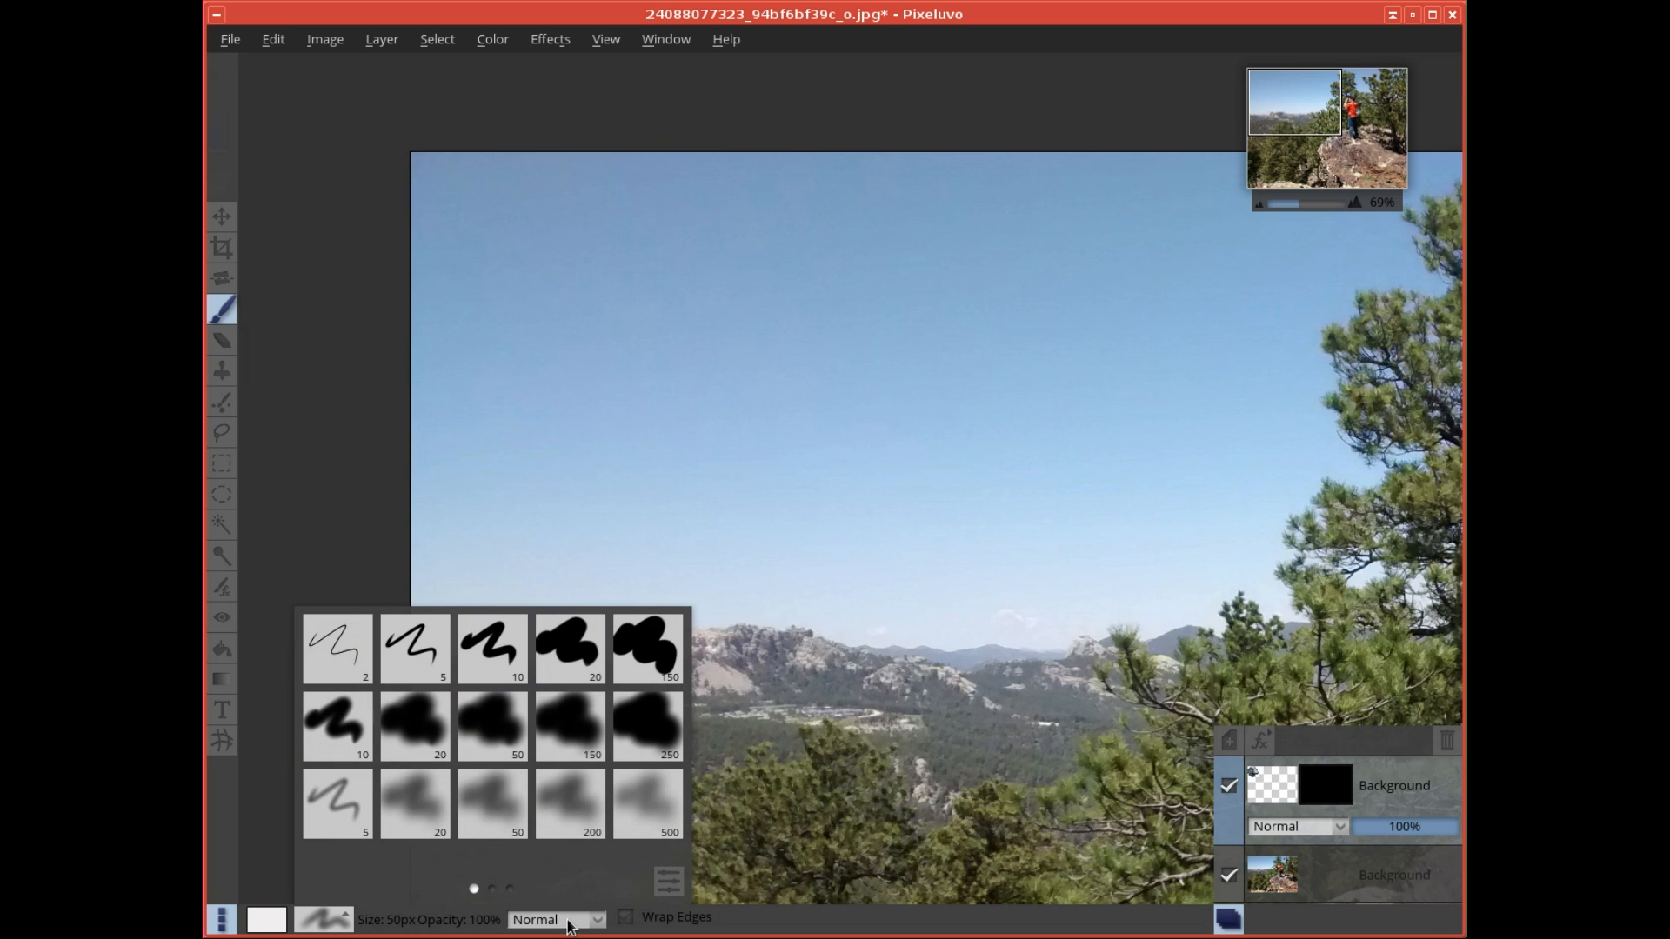
click(942, 924)
scroll(508, 342, up, 13)
scroll(500, 356, up, 4)
mouse_move(482, 229)
mouse_down()
mouse_move(561, 309)
mouse_move(498, 378)
mouse_move(509, 414)
mouse_move(615, 476)
mouse_move(690, 464)
mouse_move(735, 399)
mouse_move(730, 337)
mouse_move(713, 303)
mouse_move(637, 269)
mouse_move(544, 258)
mouse_move(547, 230)
mouse_move(644, 212)
mouse_move(766, 226)
mouse_move(762, 324)
mouse_move(697, 483)
mouse_move(612, 505)
mouse_move(492, 442)
mouse_move(470, 365)
mouse_move(493, 258)
mouse_move(535, 219)
mouse_move(489, 241)
mouse_move(462, 435)
mouse_move(592, 524)
mouse_move(791, 511)
mouse_up()
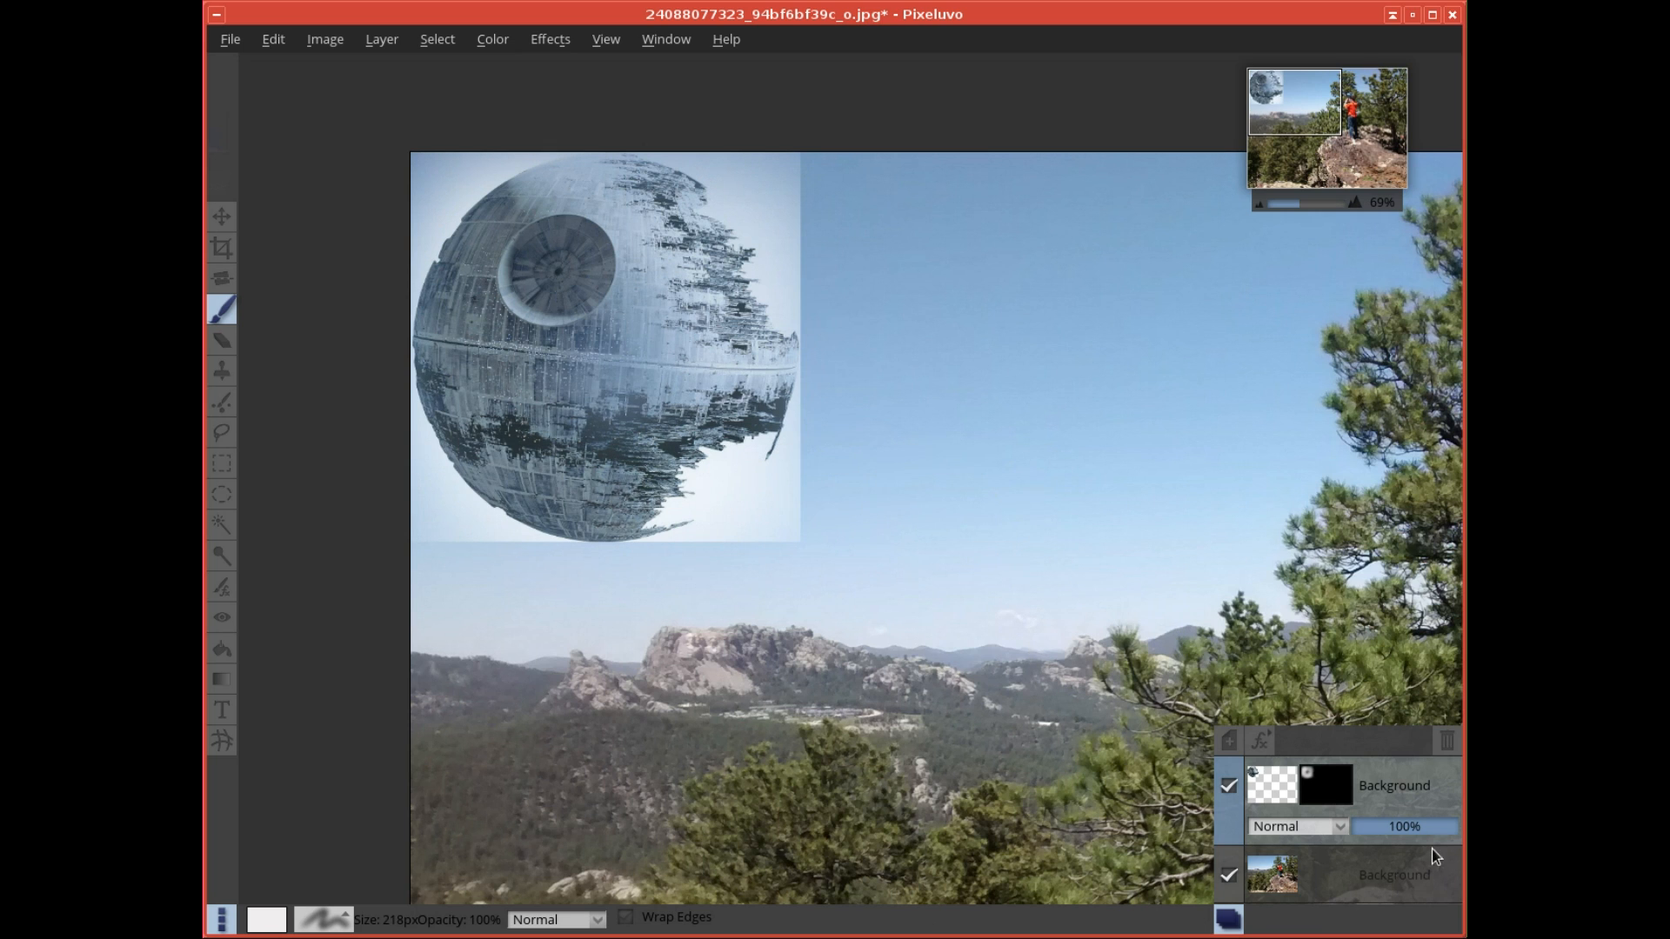
- Reduce the Death Star layer's opacity to 69% so it blends into the sky
drag(1450, 827, 1369, 830)
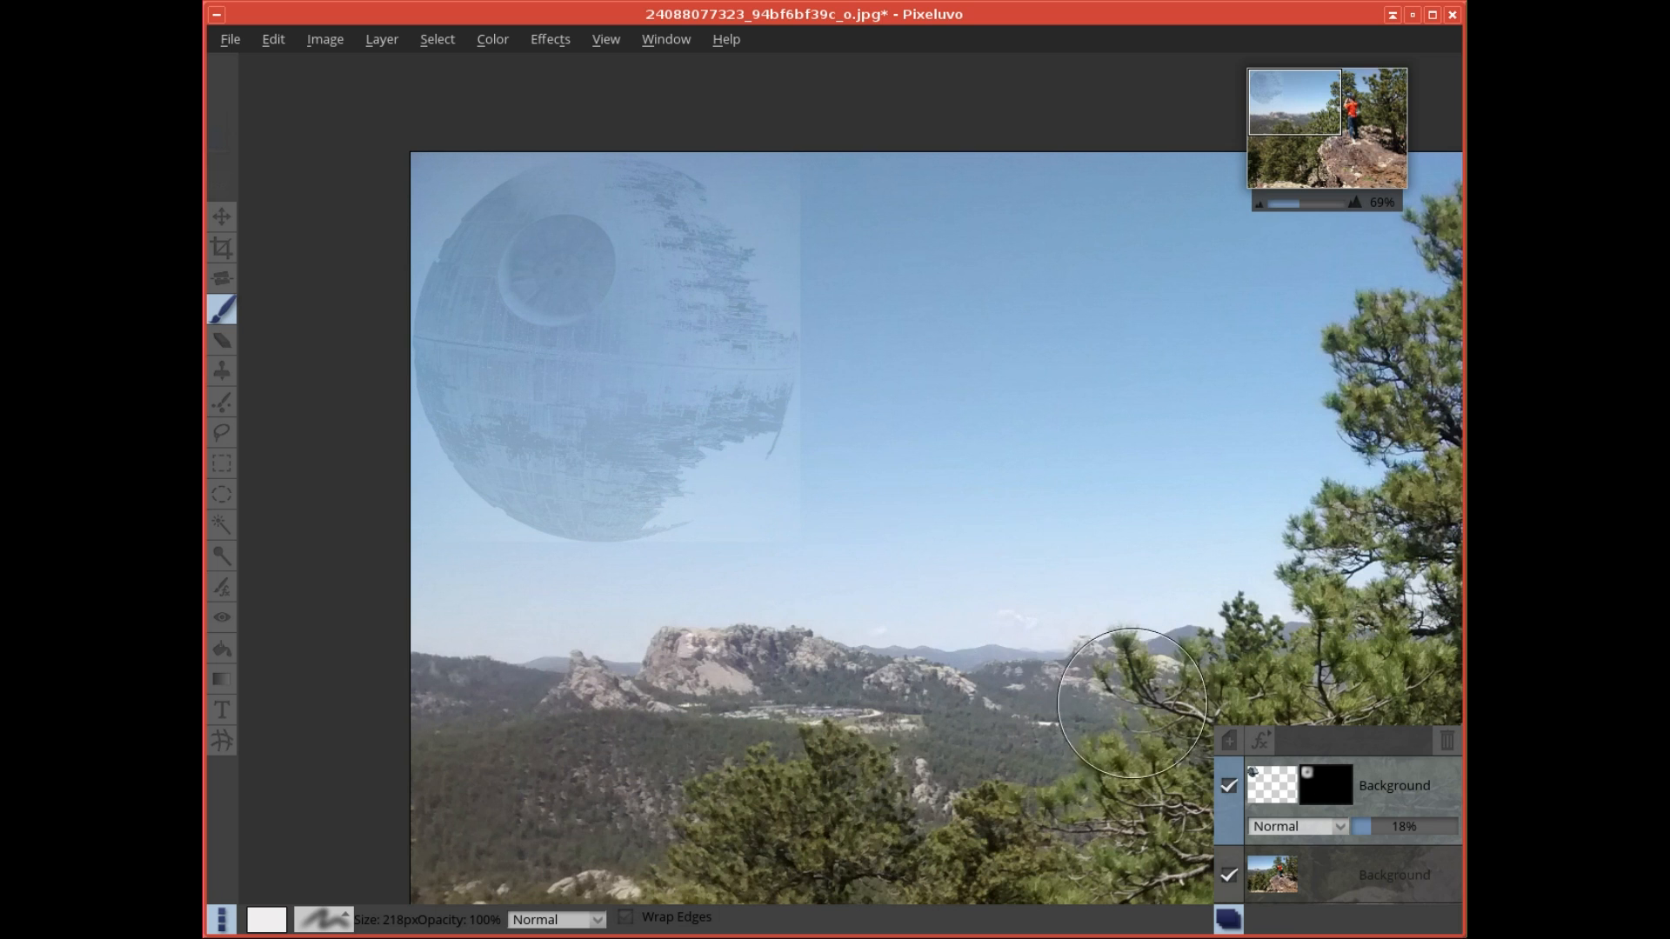
click(1368, 833)
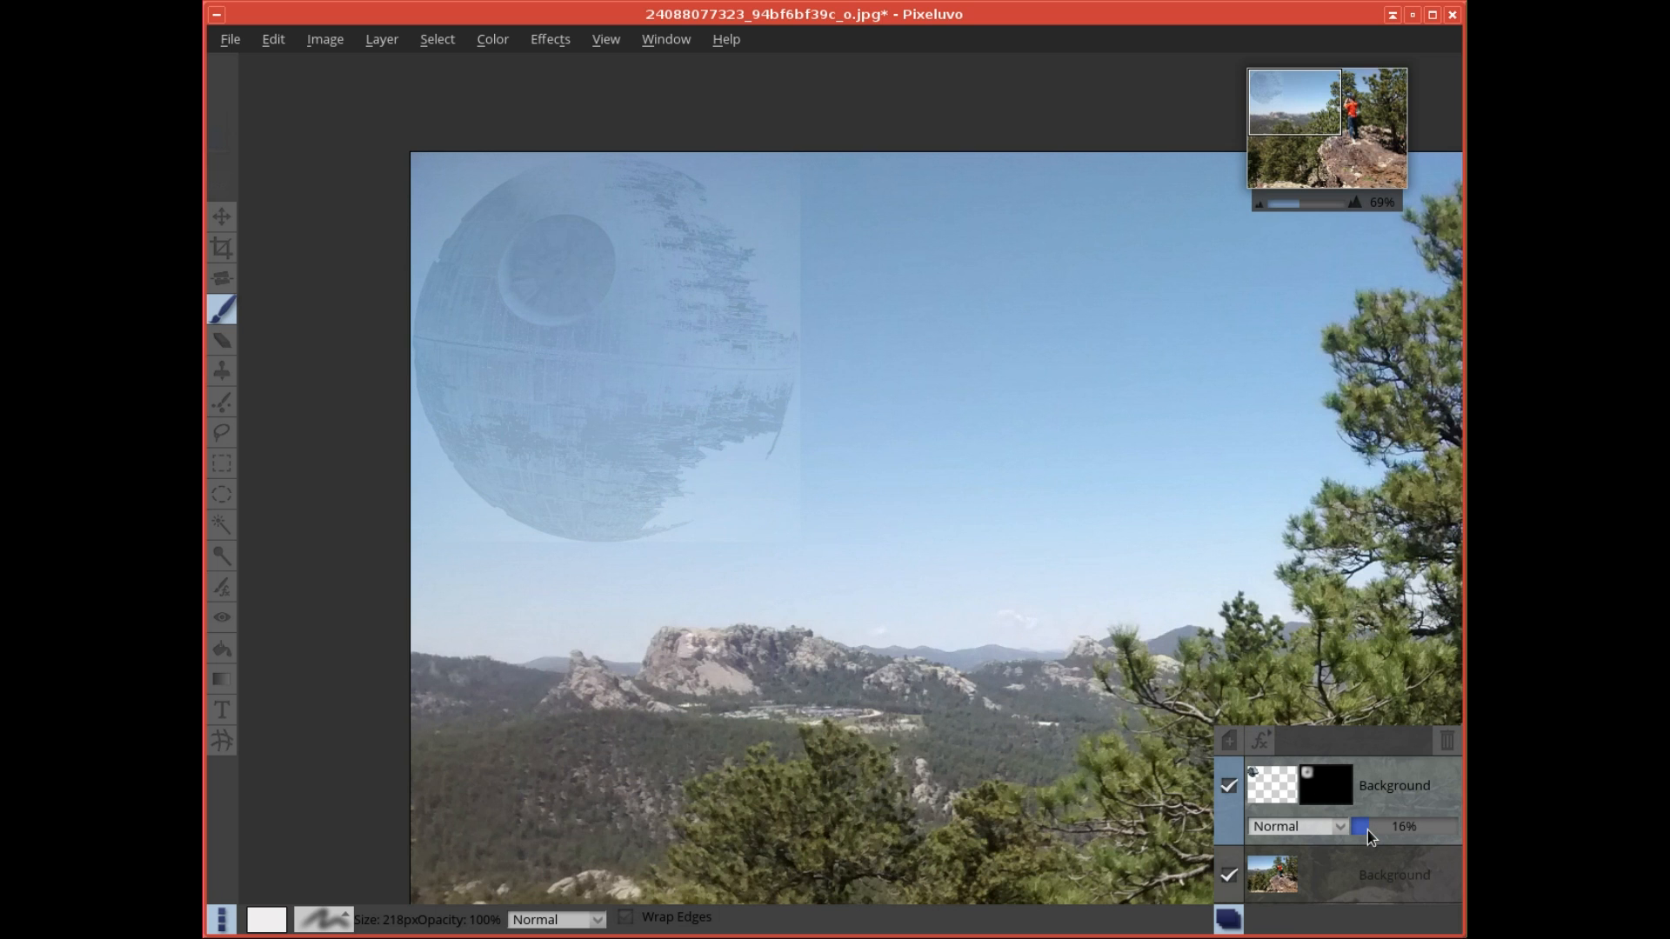
drag(1379, 832, 1395, 832)
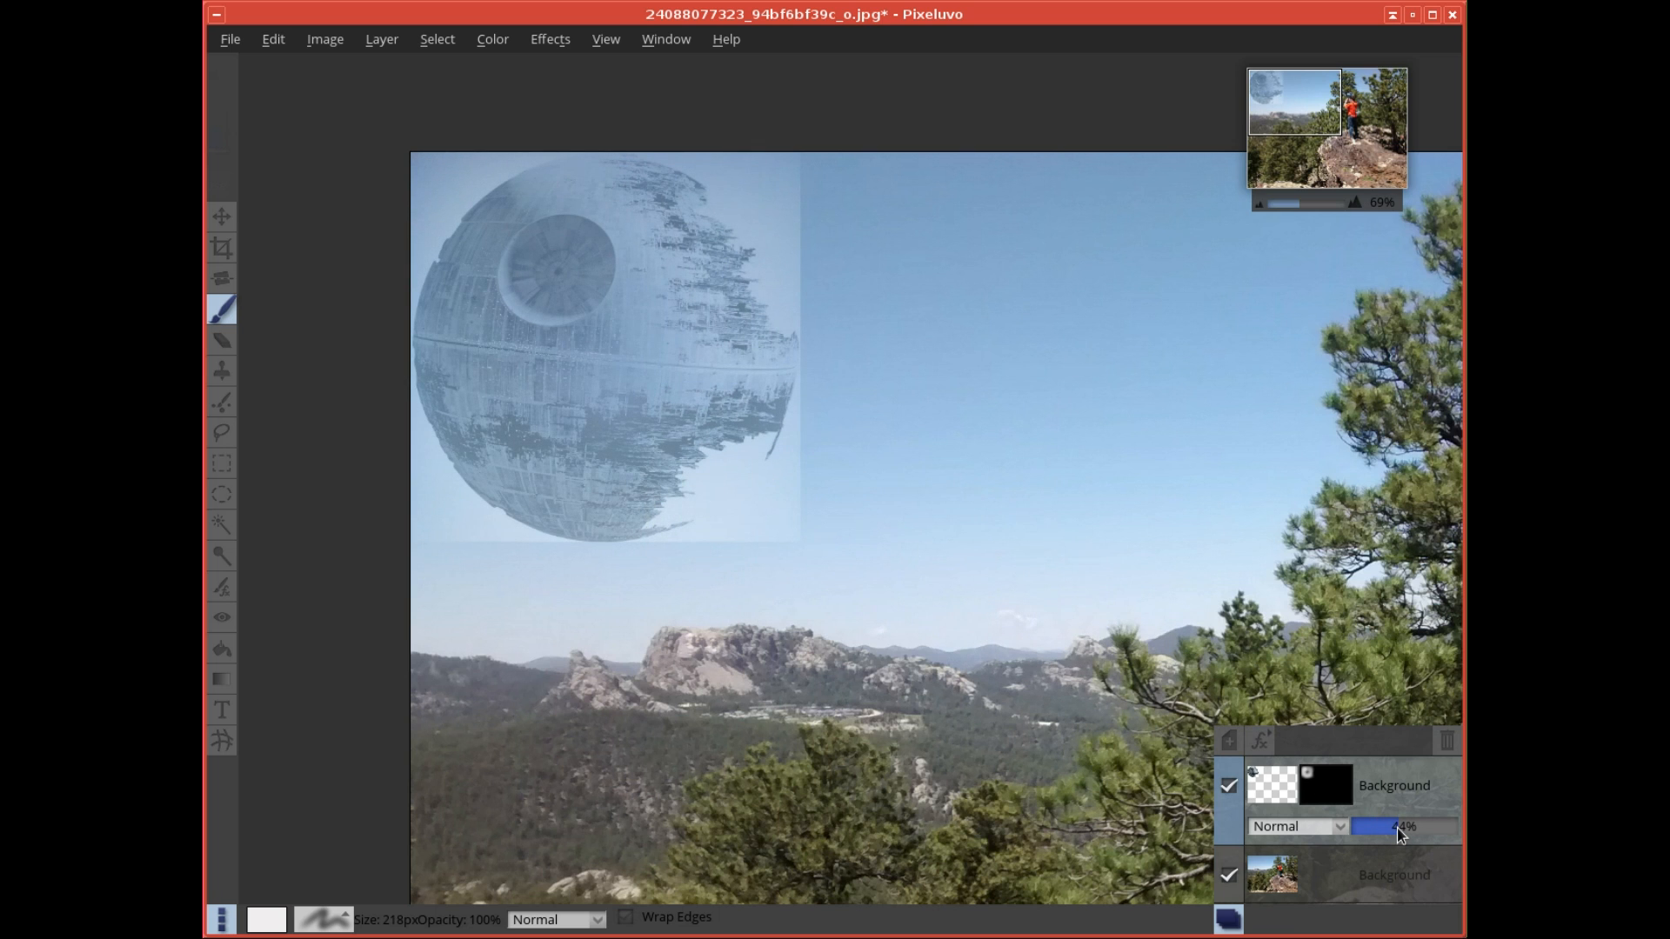
drag(1401, 835, 1418, 835)
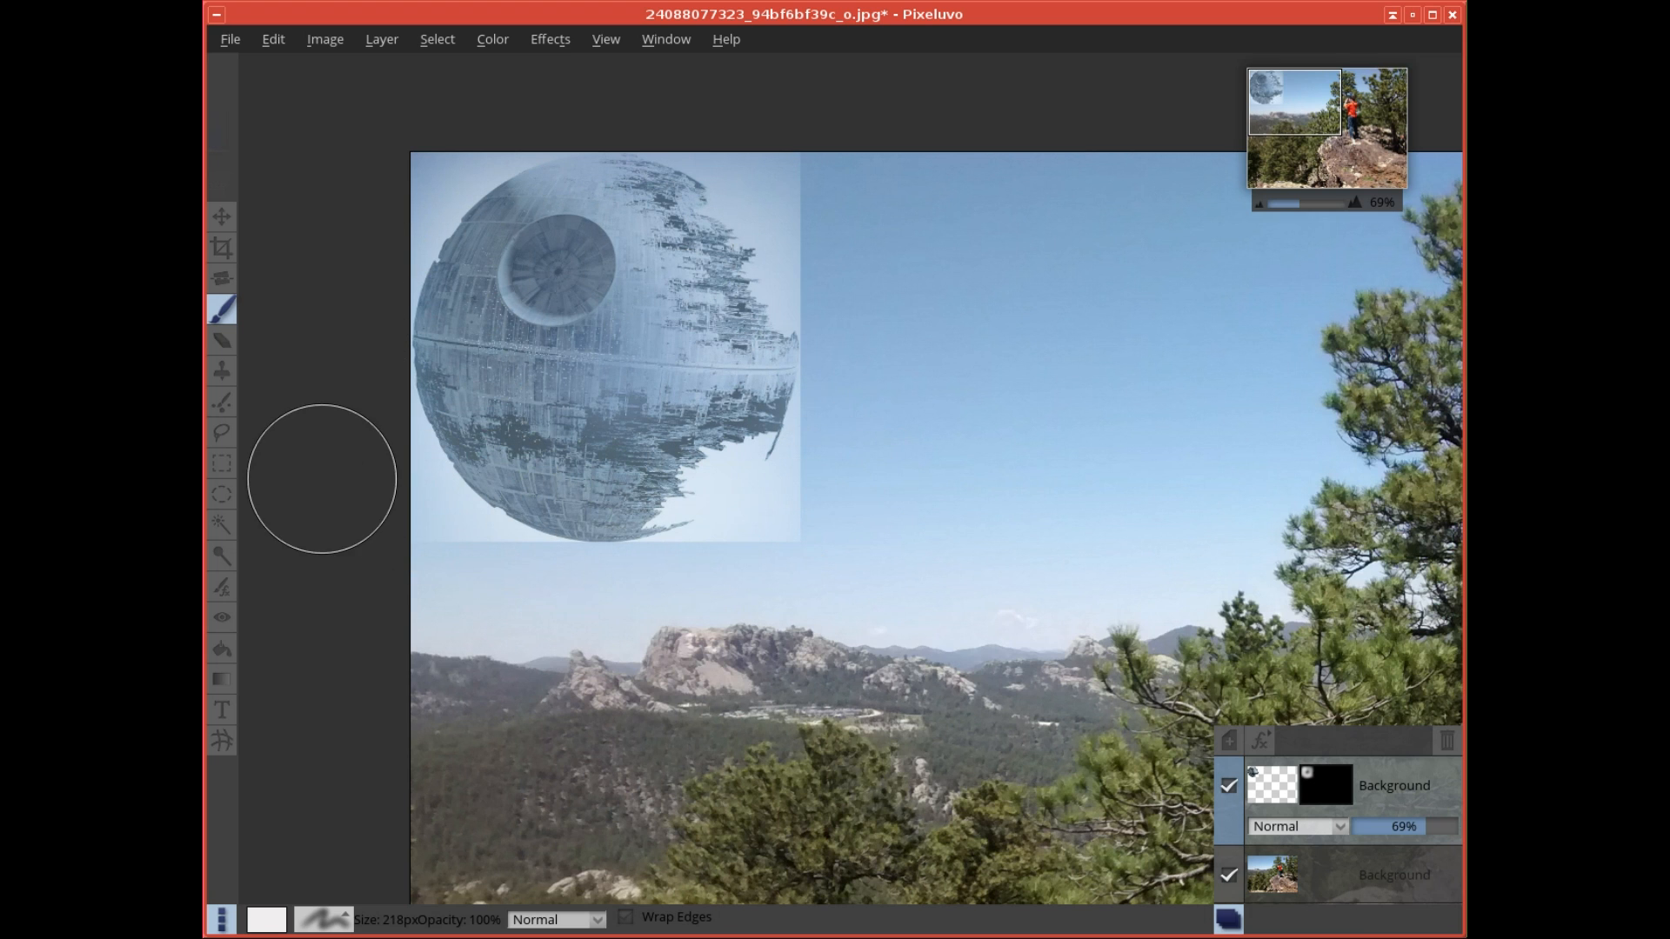
- Erase the white area beside the Death Star's ragged lower-right edge using a Magic Wand selection, and clear the selection
click(217, 433)
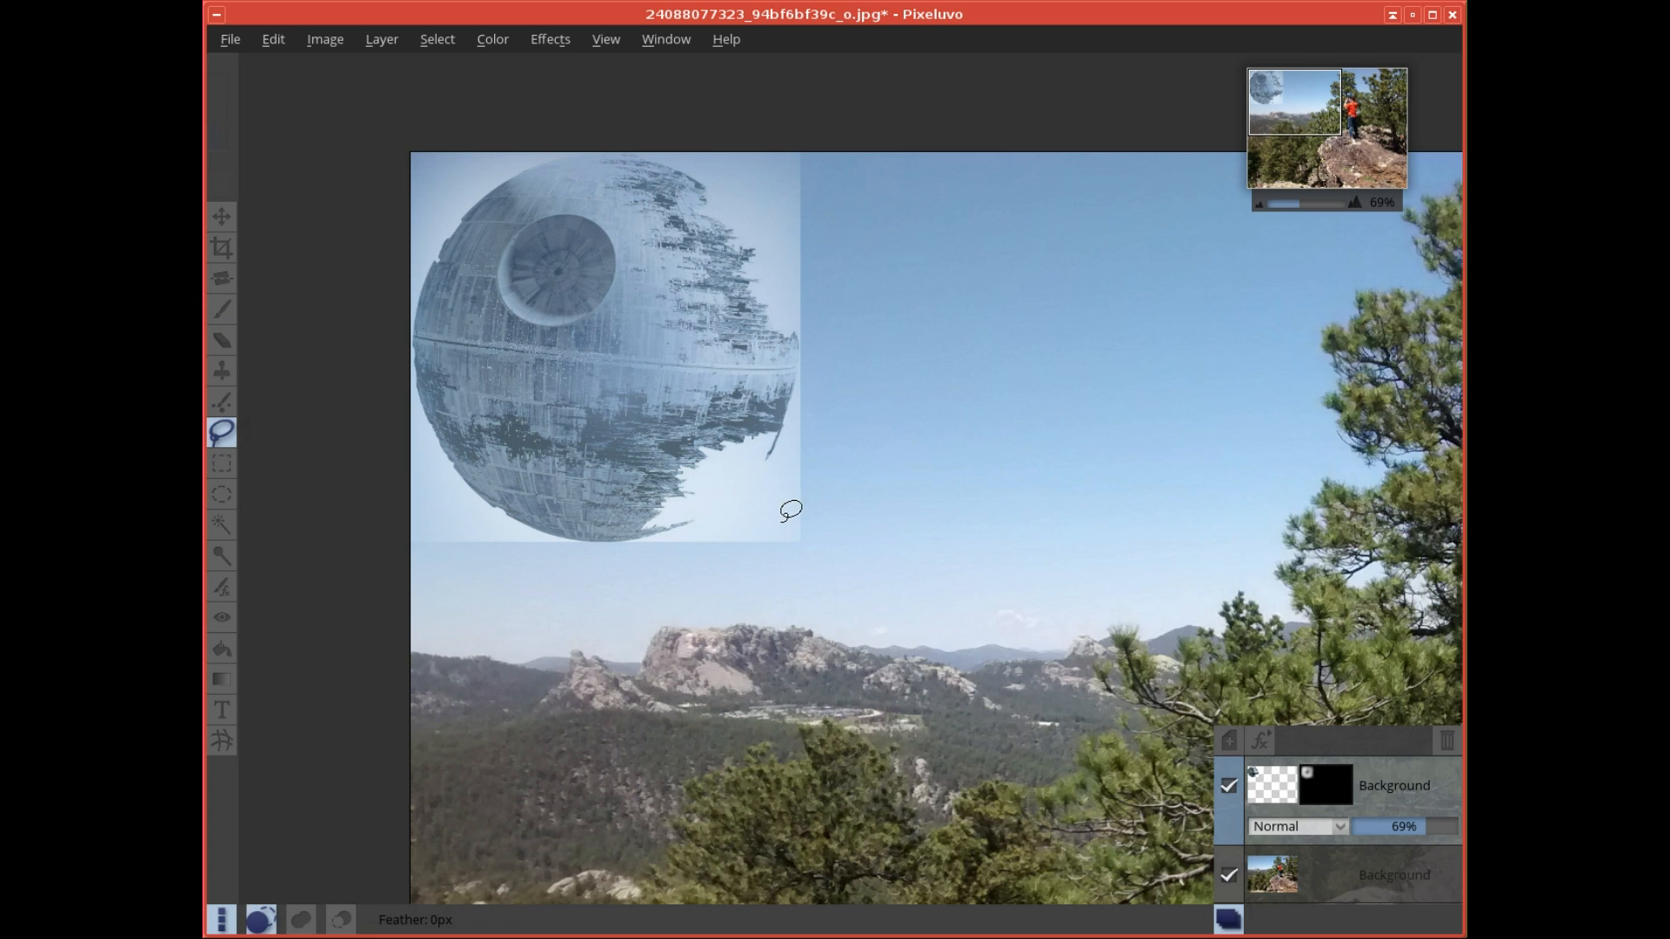
scroll(783, 516, up, 5)
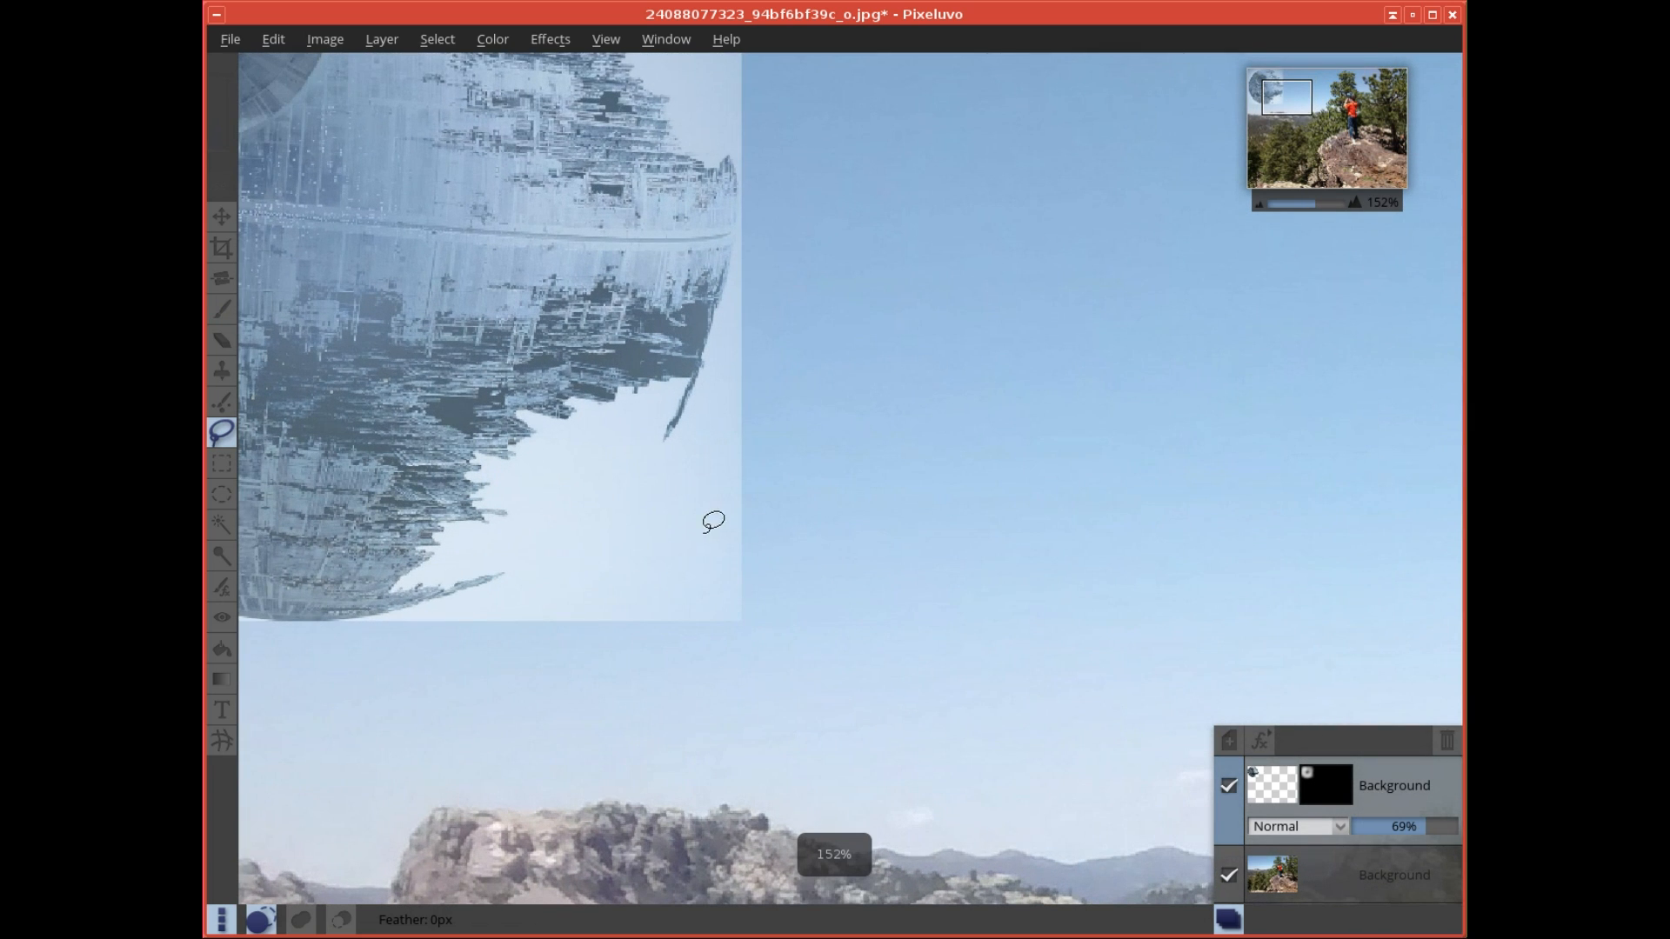
drag(592, 485, 851, 605)
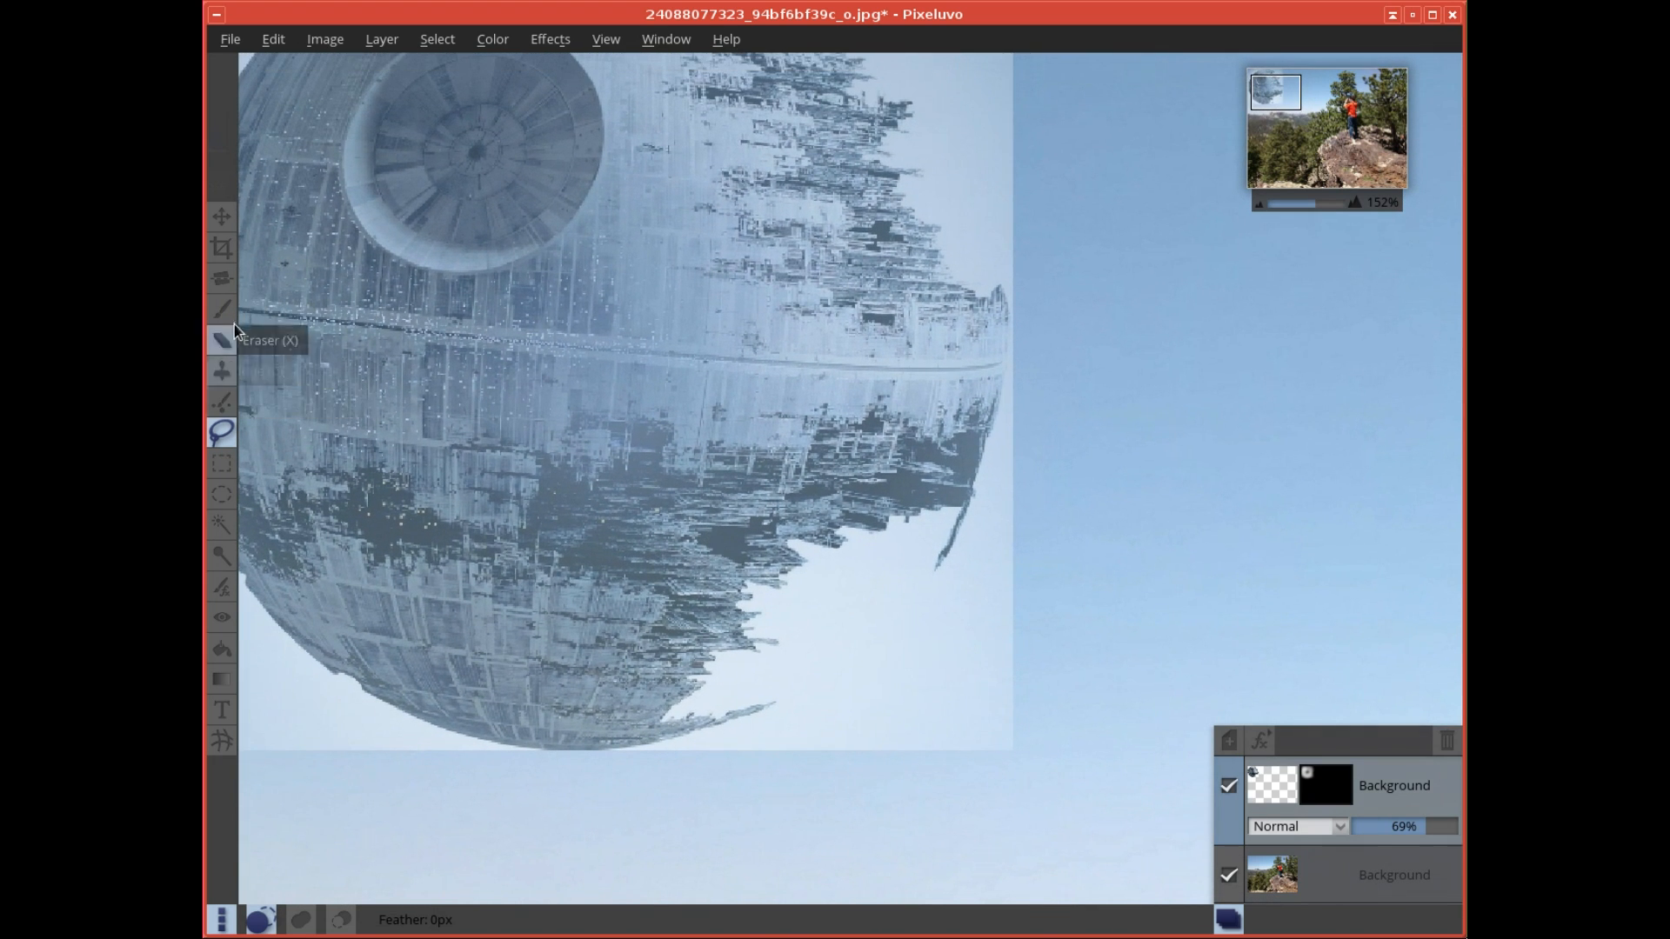
click(222, 517)
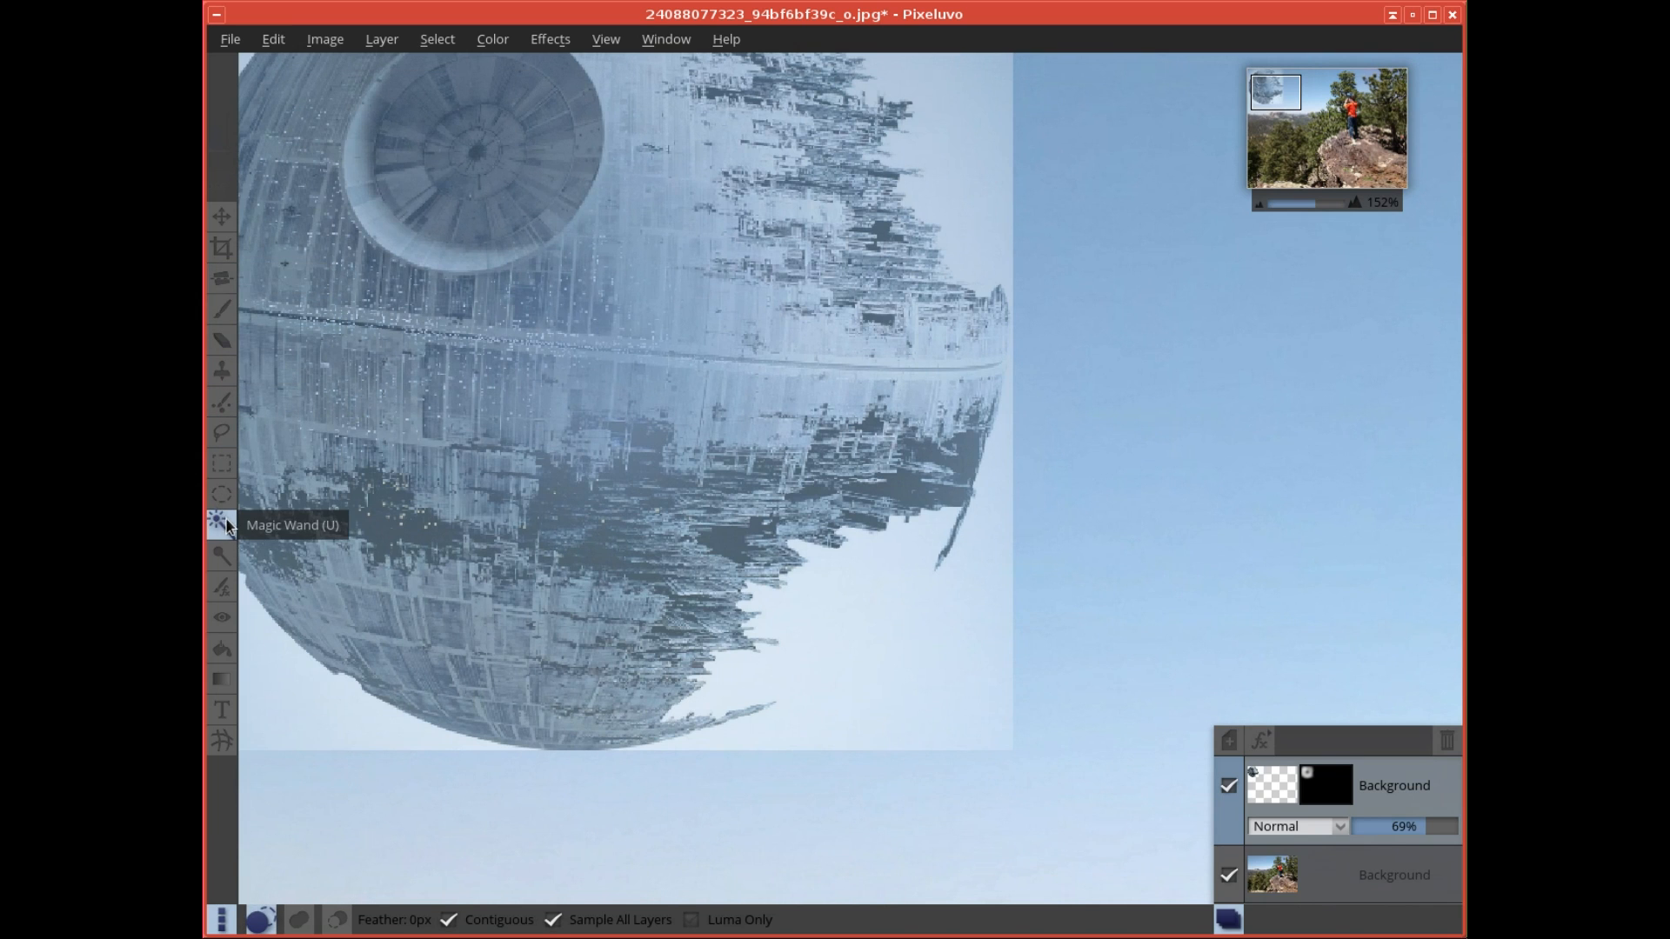
click(849, 623)
drag(849, 623, 861, 637)
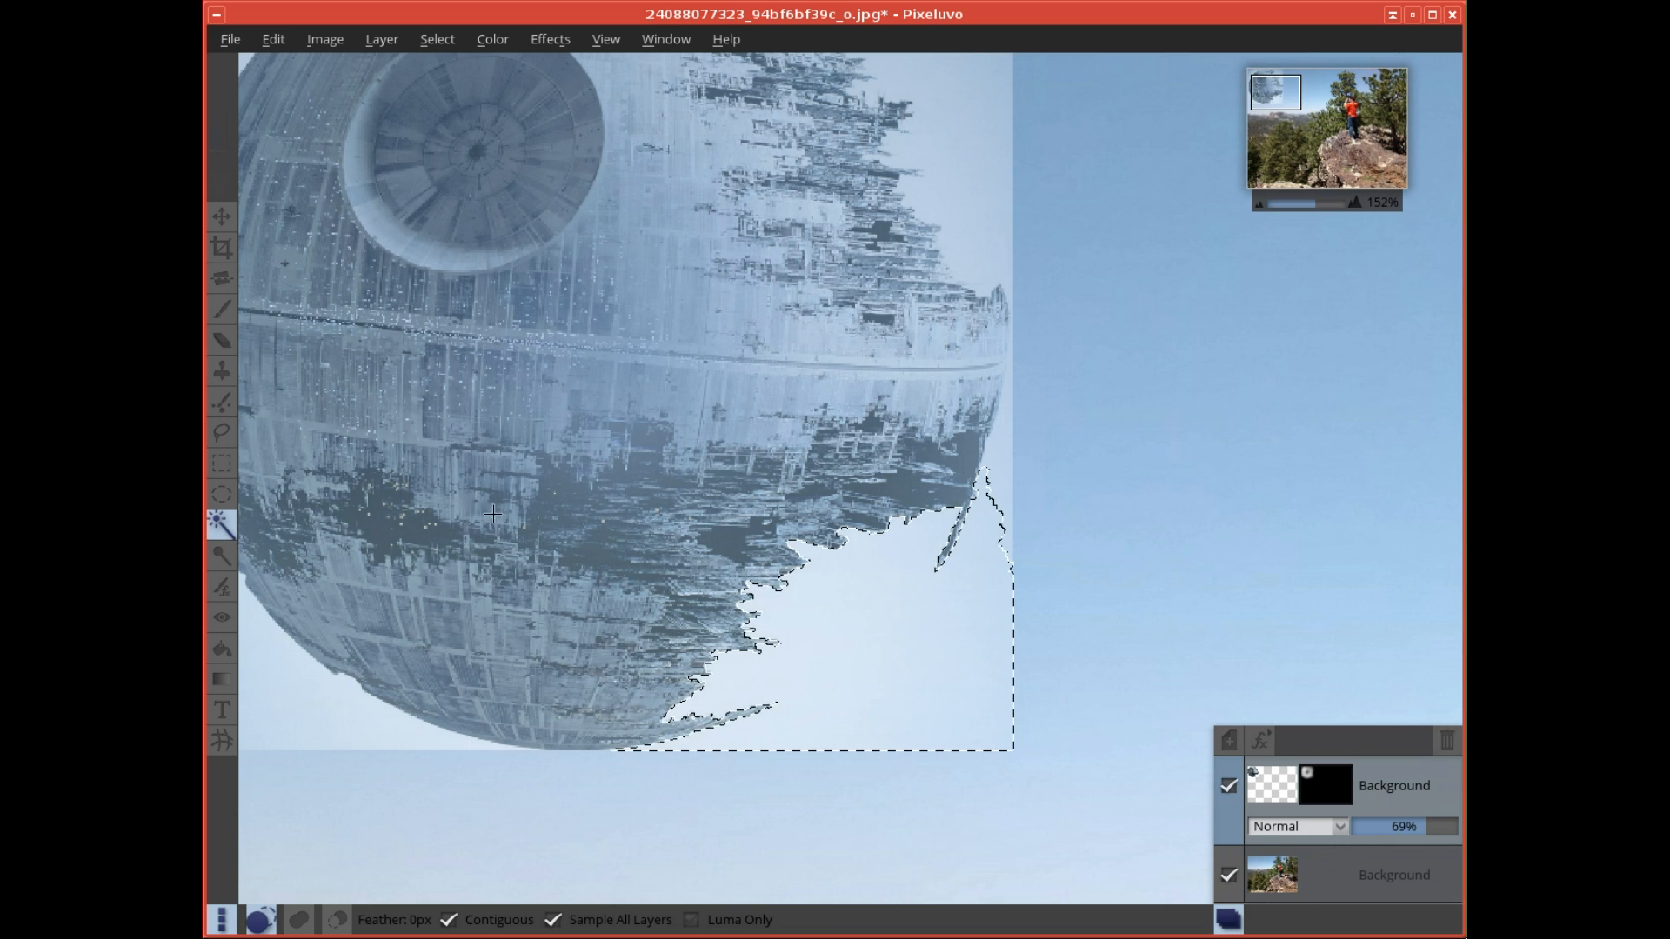
click(222, 342)
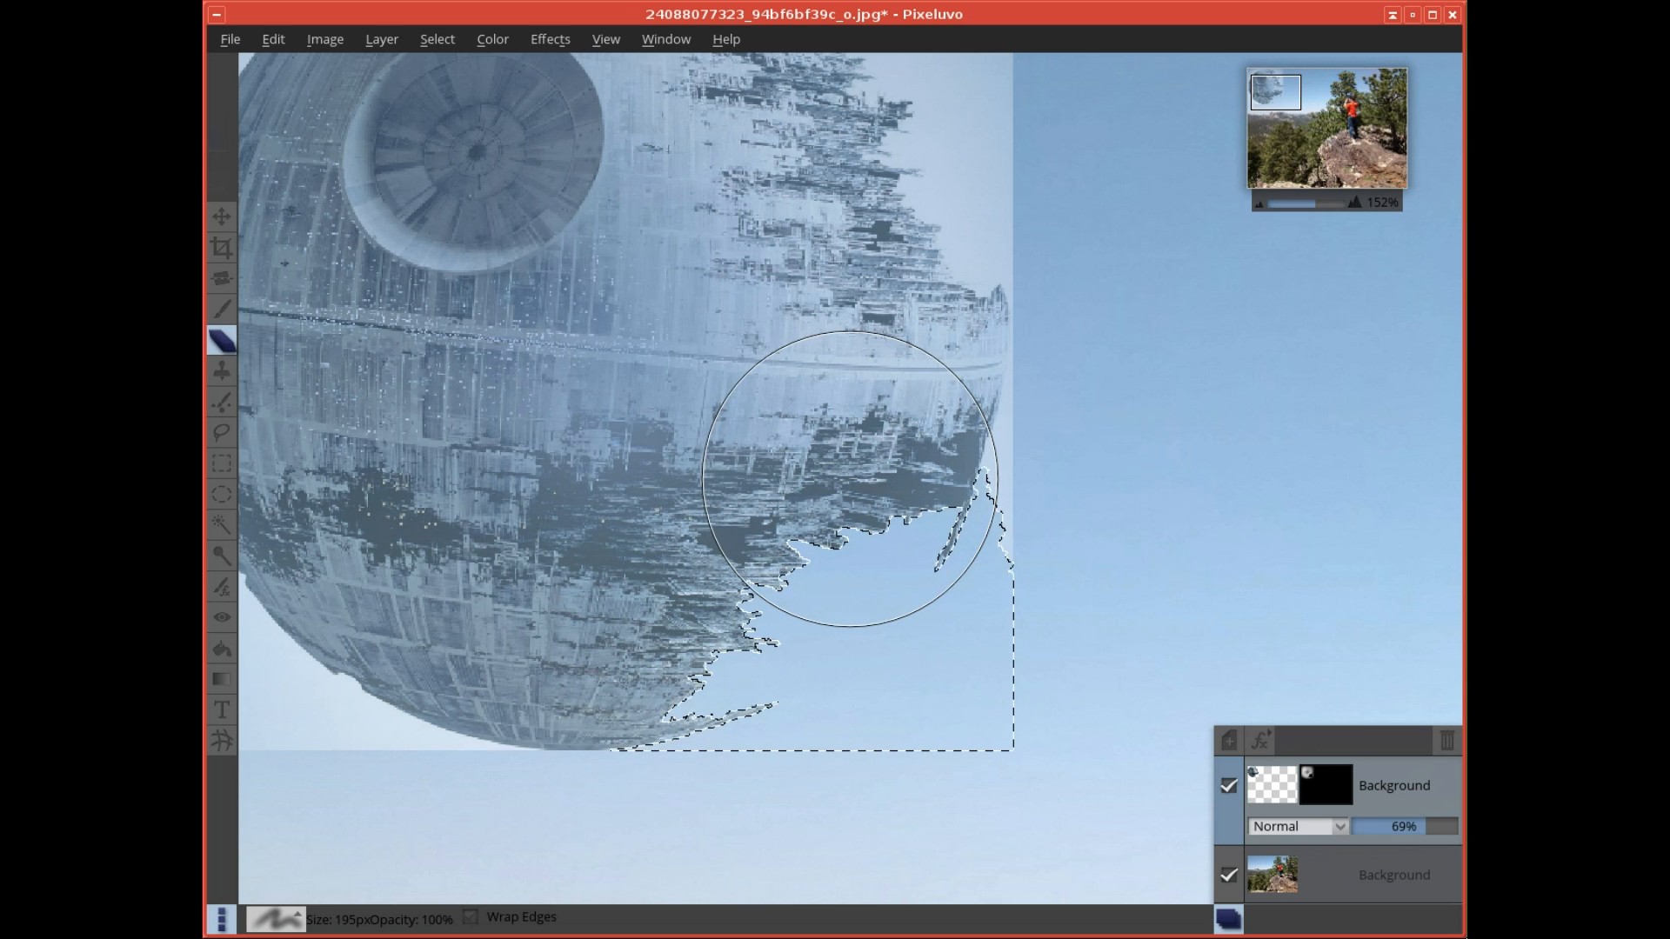
key(ctrl+d)
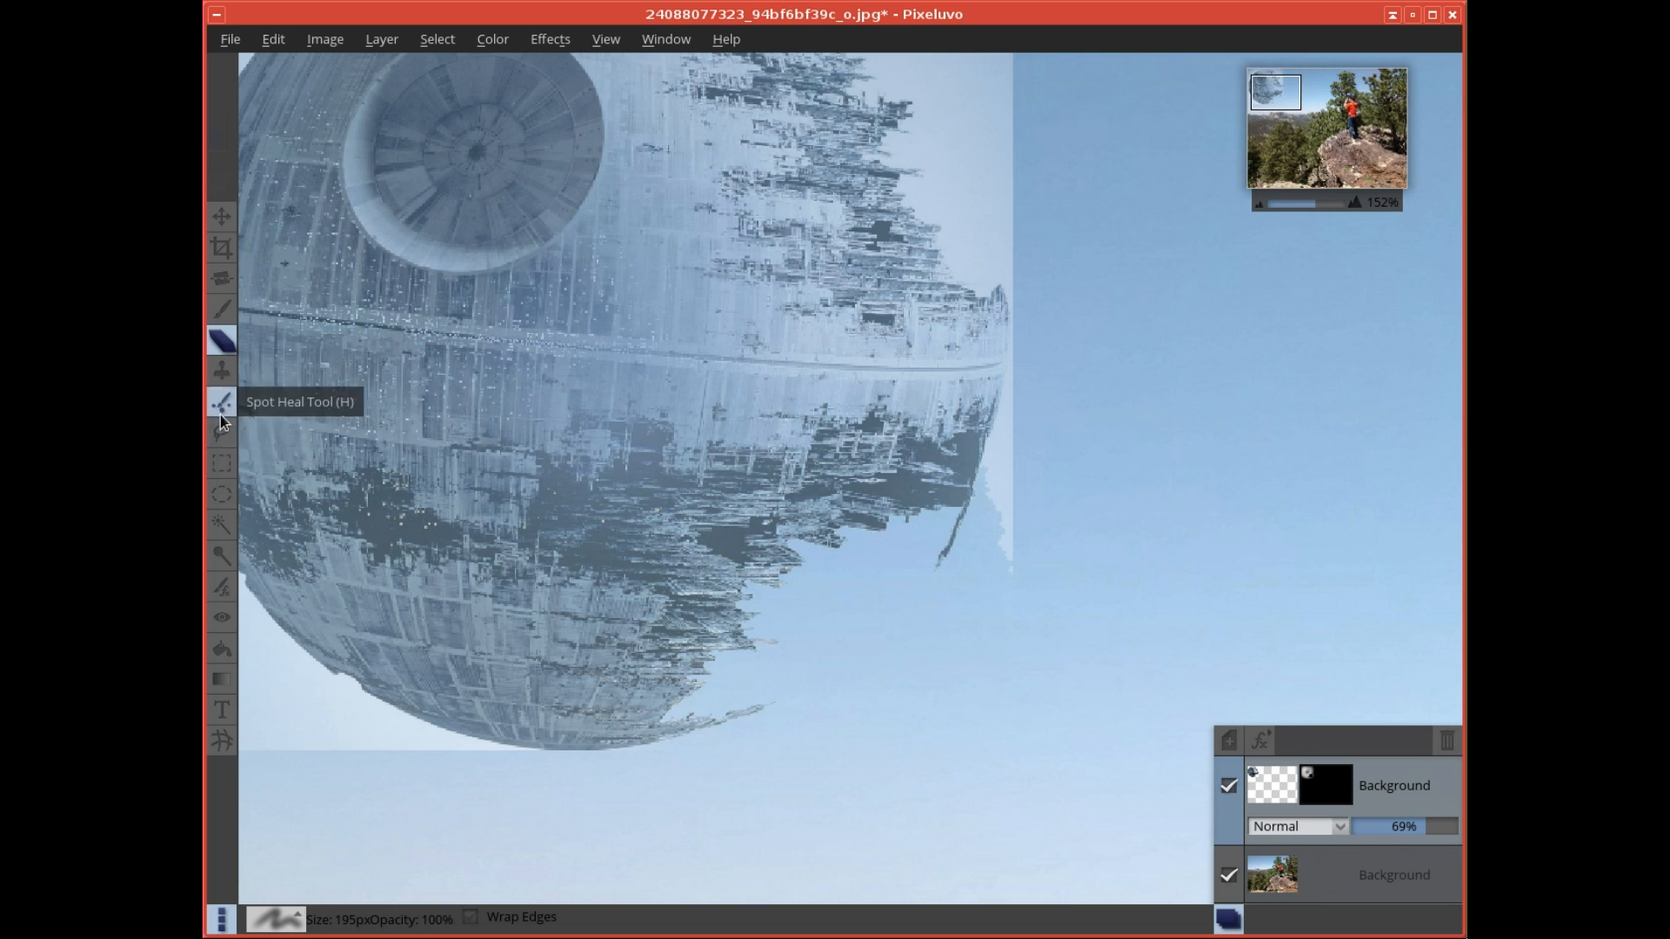
- Select the white sliver beside the Death Star's lower-right edge with the Magic Wand and erase it
click(222, 523)
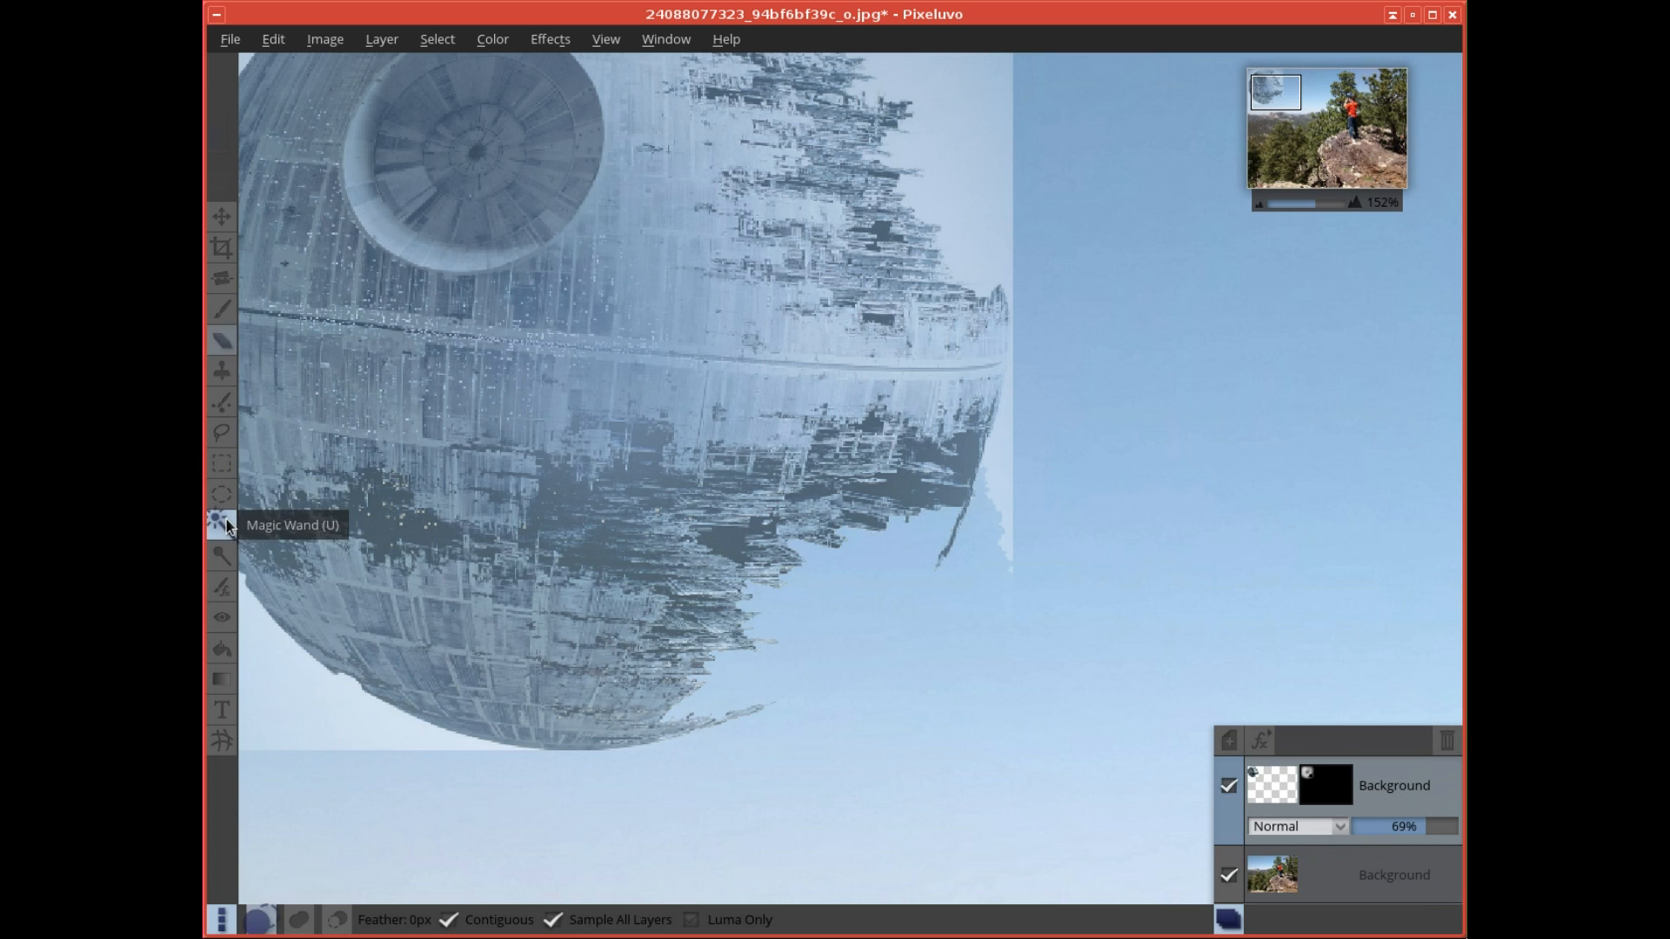
mouse_move(1011, 452)
mouse_down()
mouse_move(1025, 453)
mouse_move(1003, 452)
mouse_up()
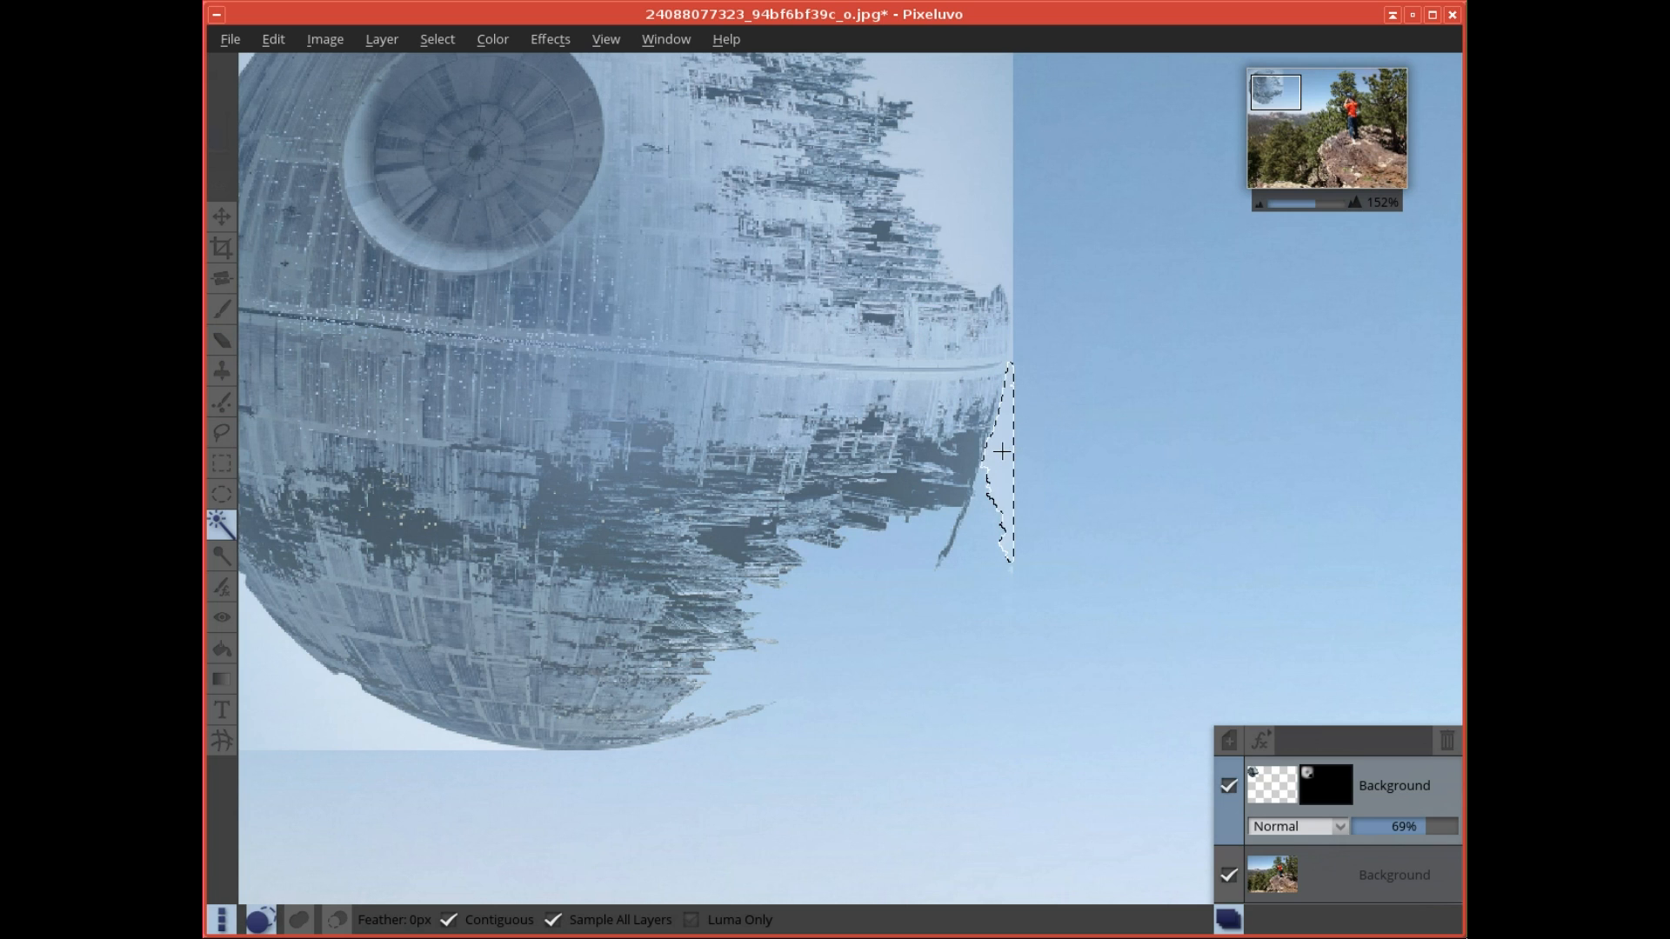
click(221, 343)
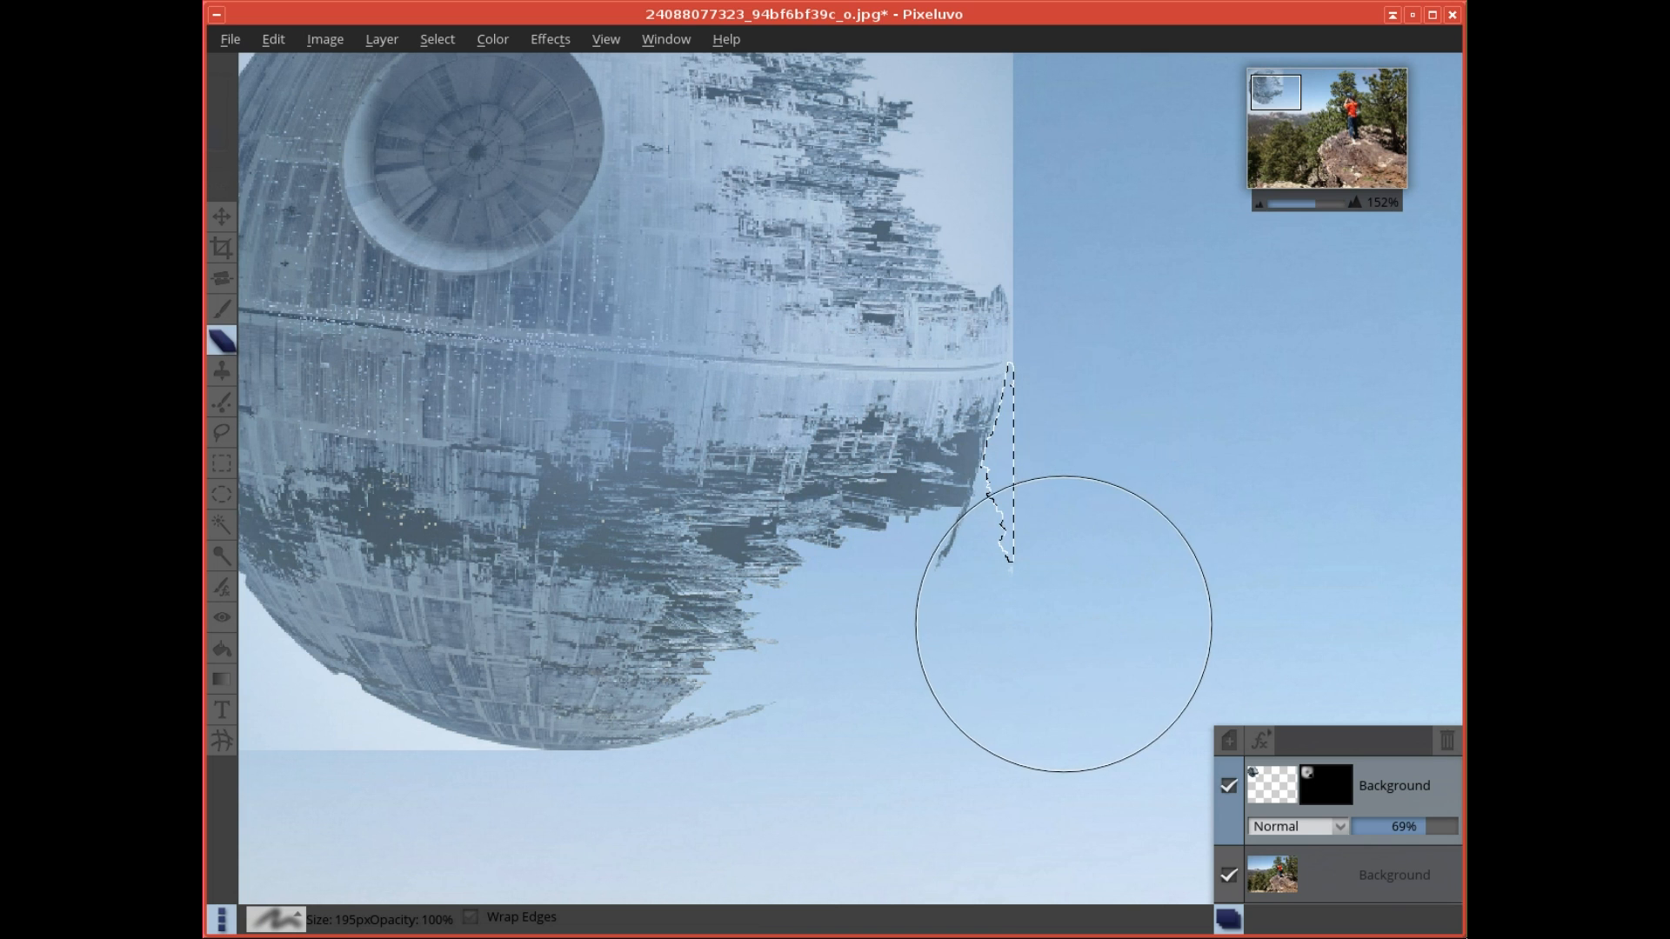
- Select the white background beyond the Death Star's ragged upper-right edge with the Magic Wand
scroll(1086, 530, up, 3)
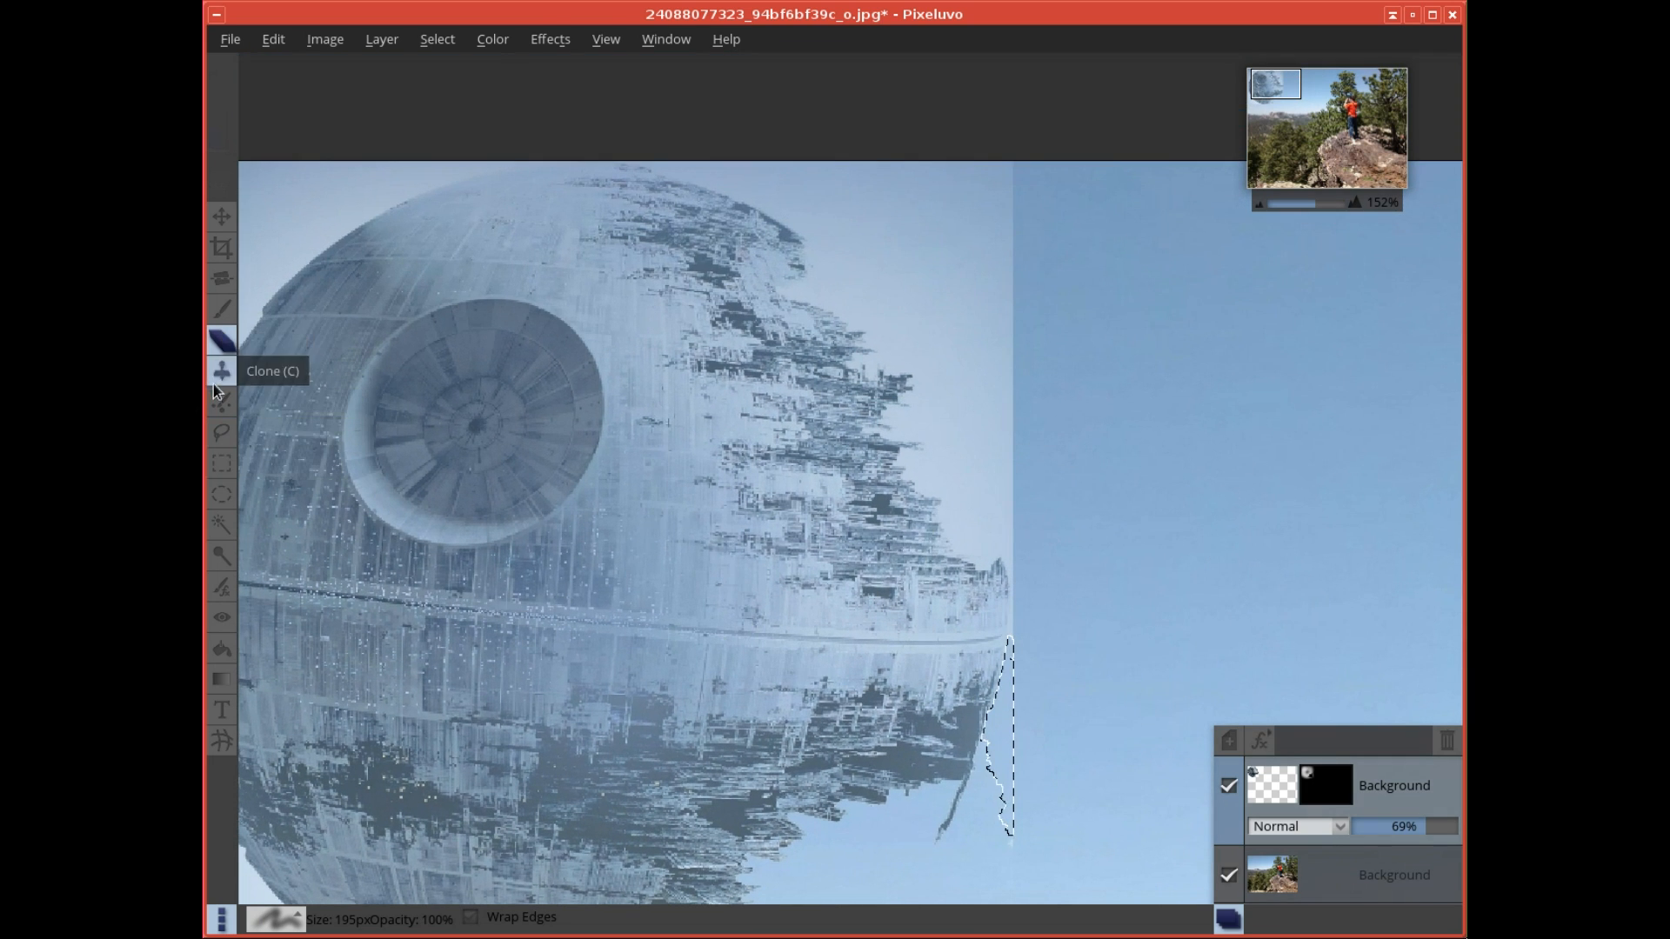
click(222, 523)
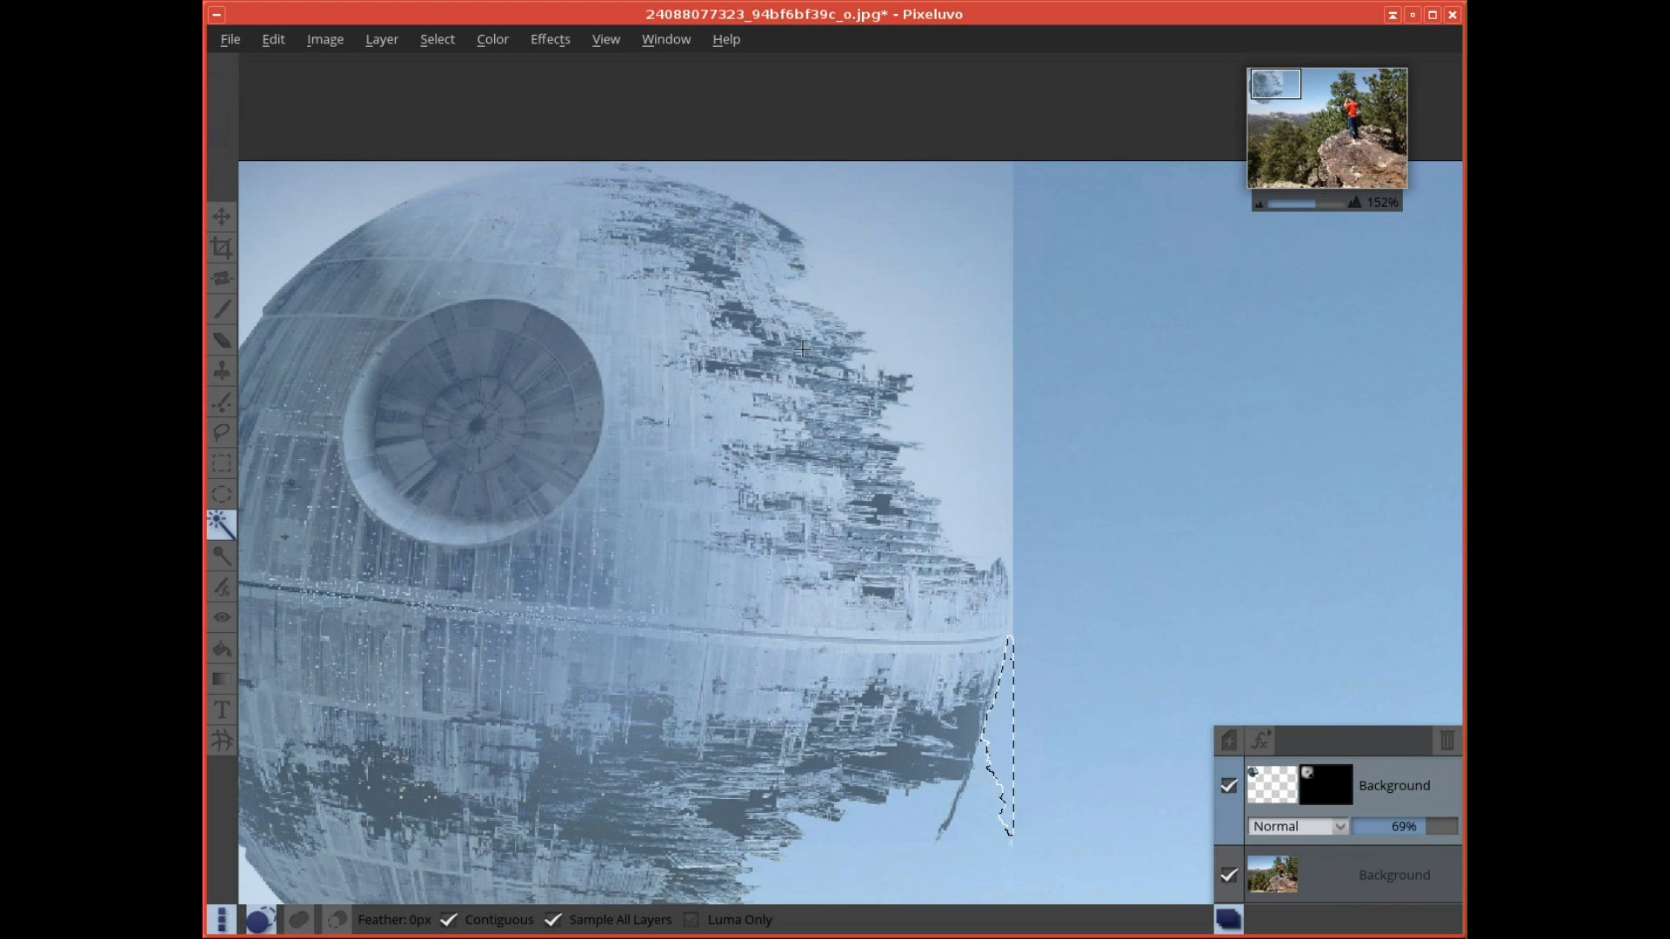
mouse_move(862, 241)
mouse_down()
mouse_move(879, 244)
mouse_move(852, 246)
mouse_up()
drag(951, 419, 951, 420)
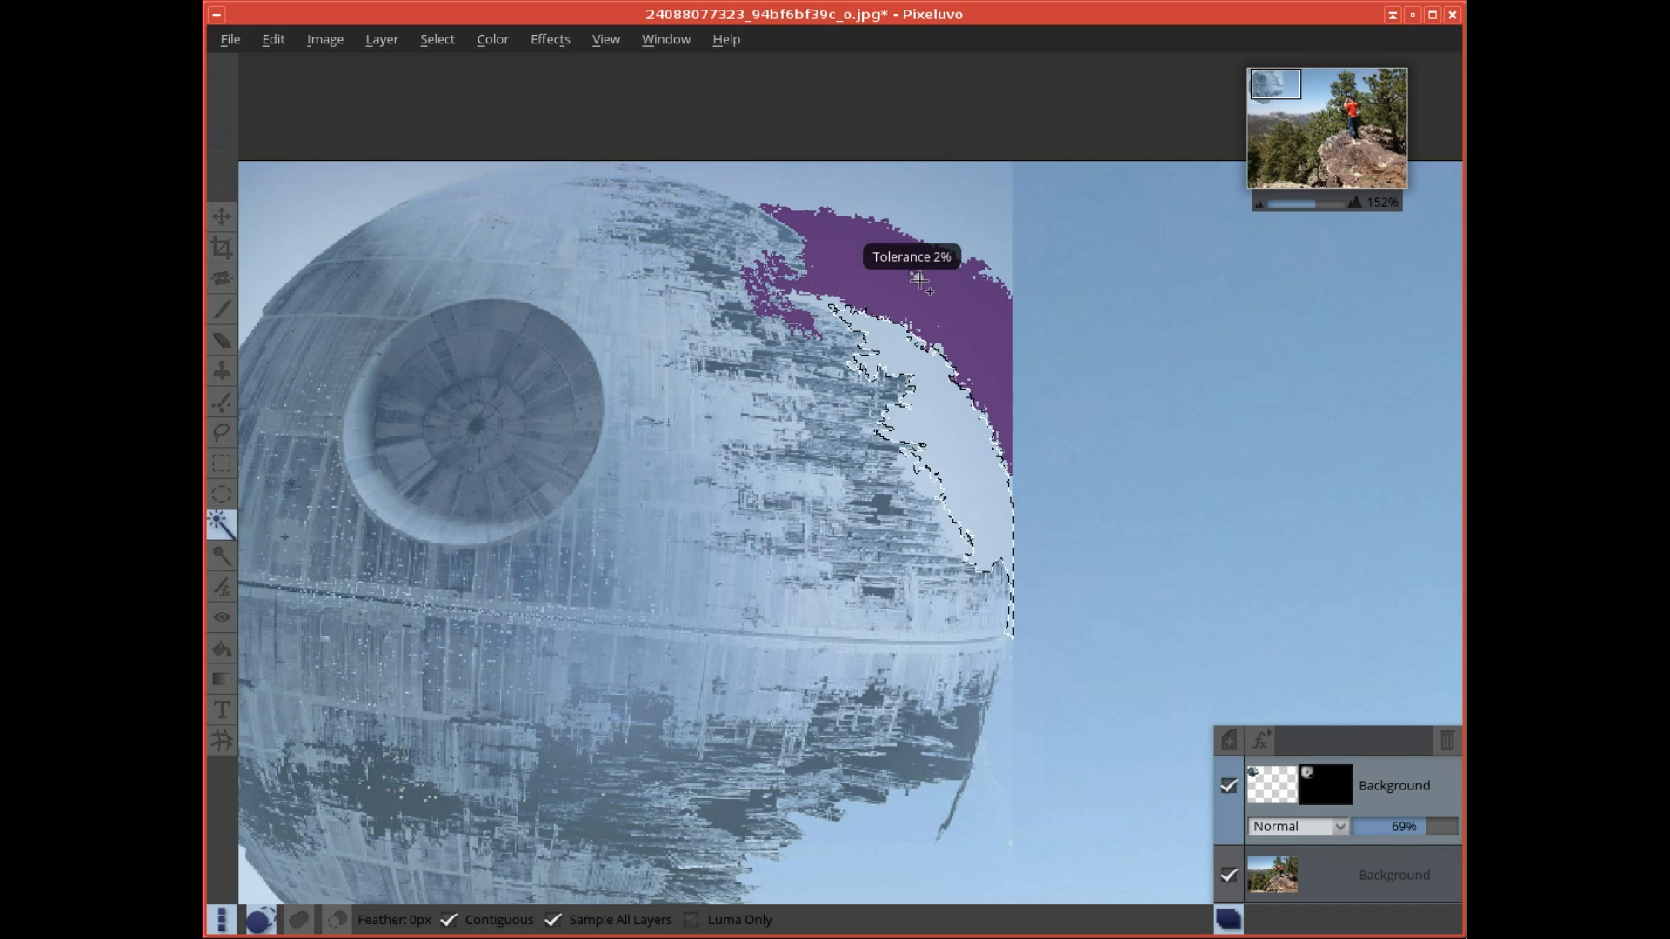
drag(920, 279, 919, 280)
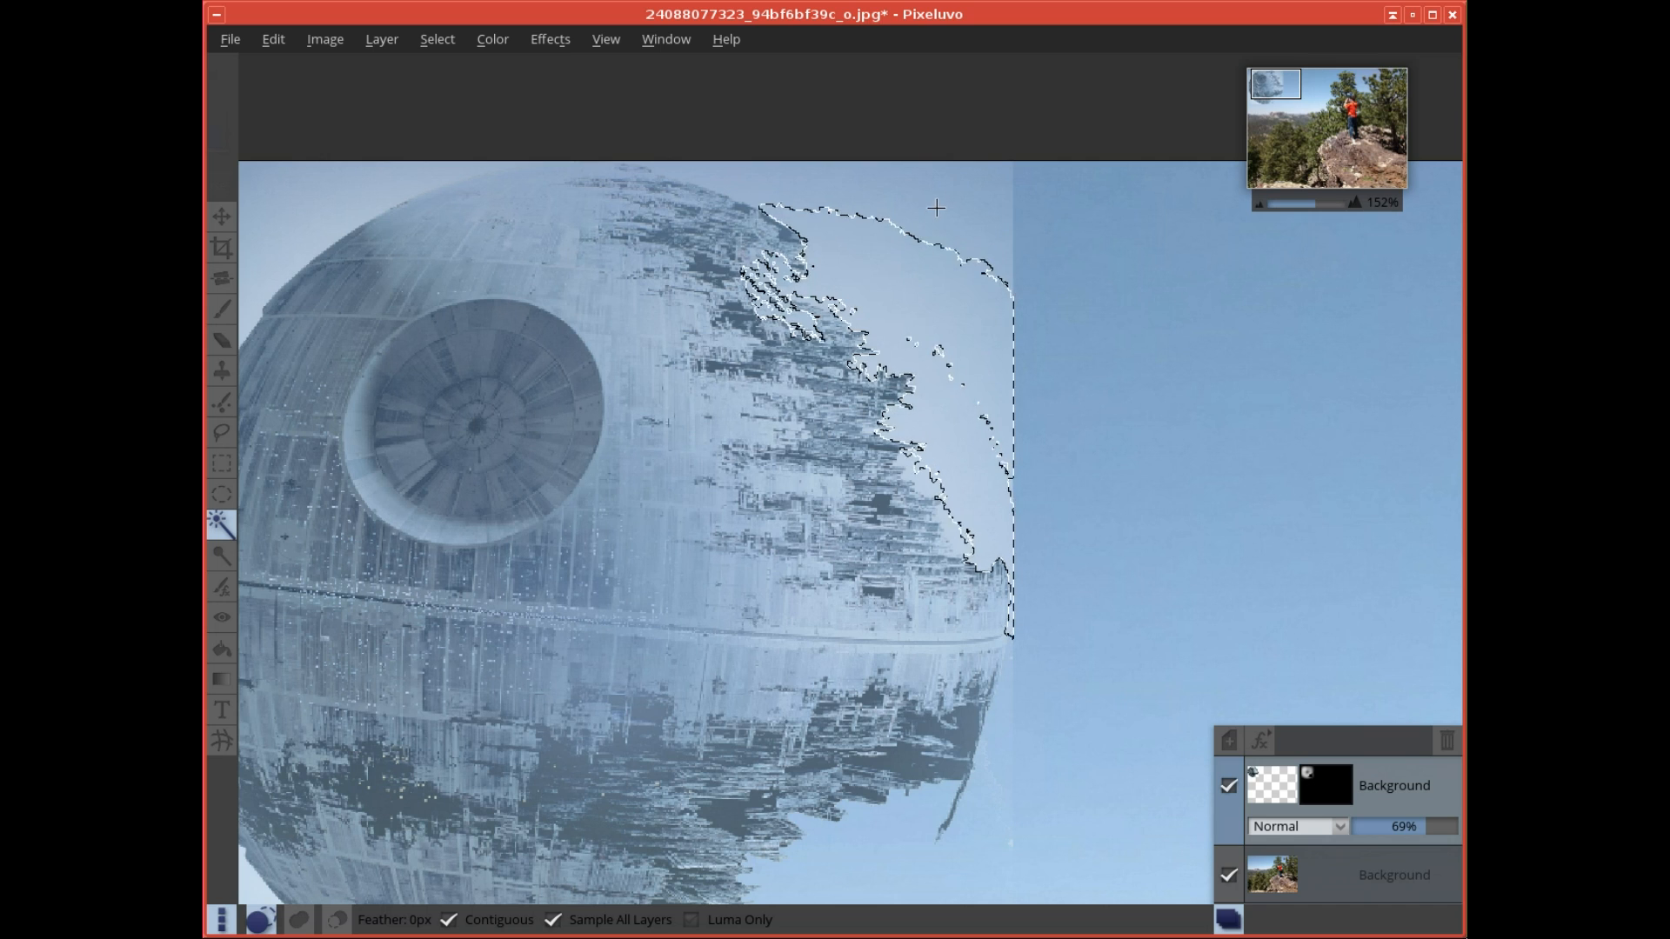
drag(937, 209, 963, 180)
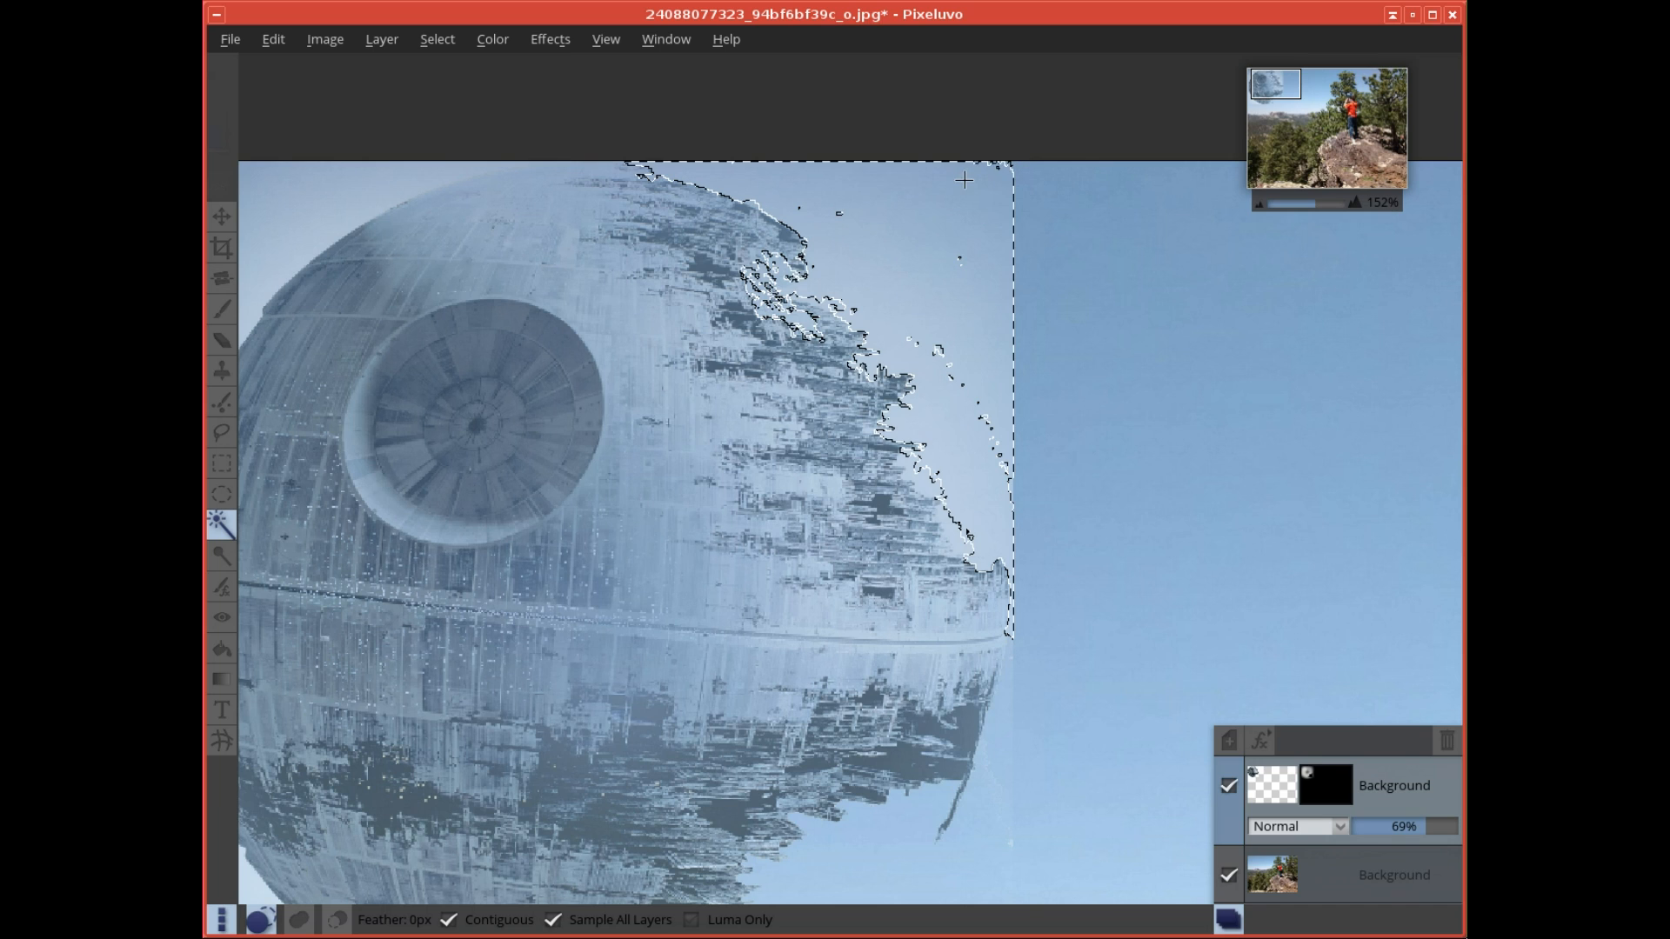
- Add the white background around the Death Star's upper-left edge to the Magic Wand selection
drag(274, 204, 282, 253)
drag(252, 175, 255, 179)
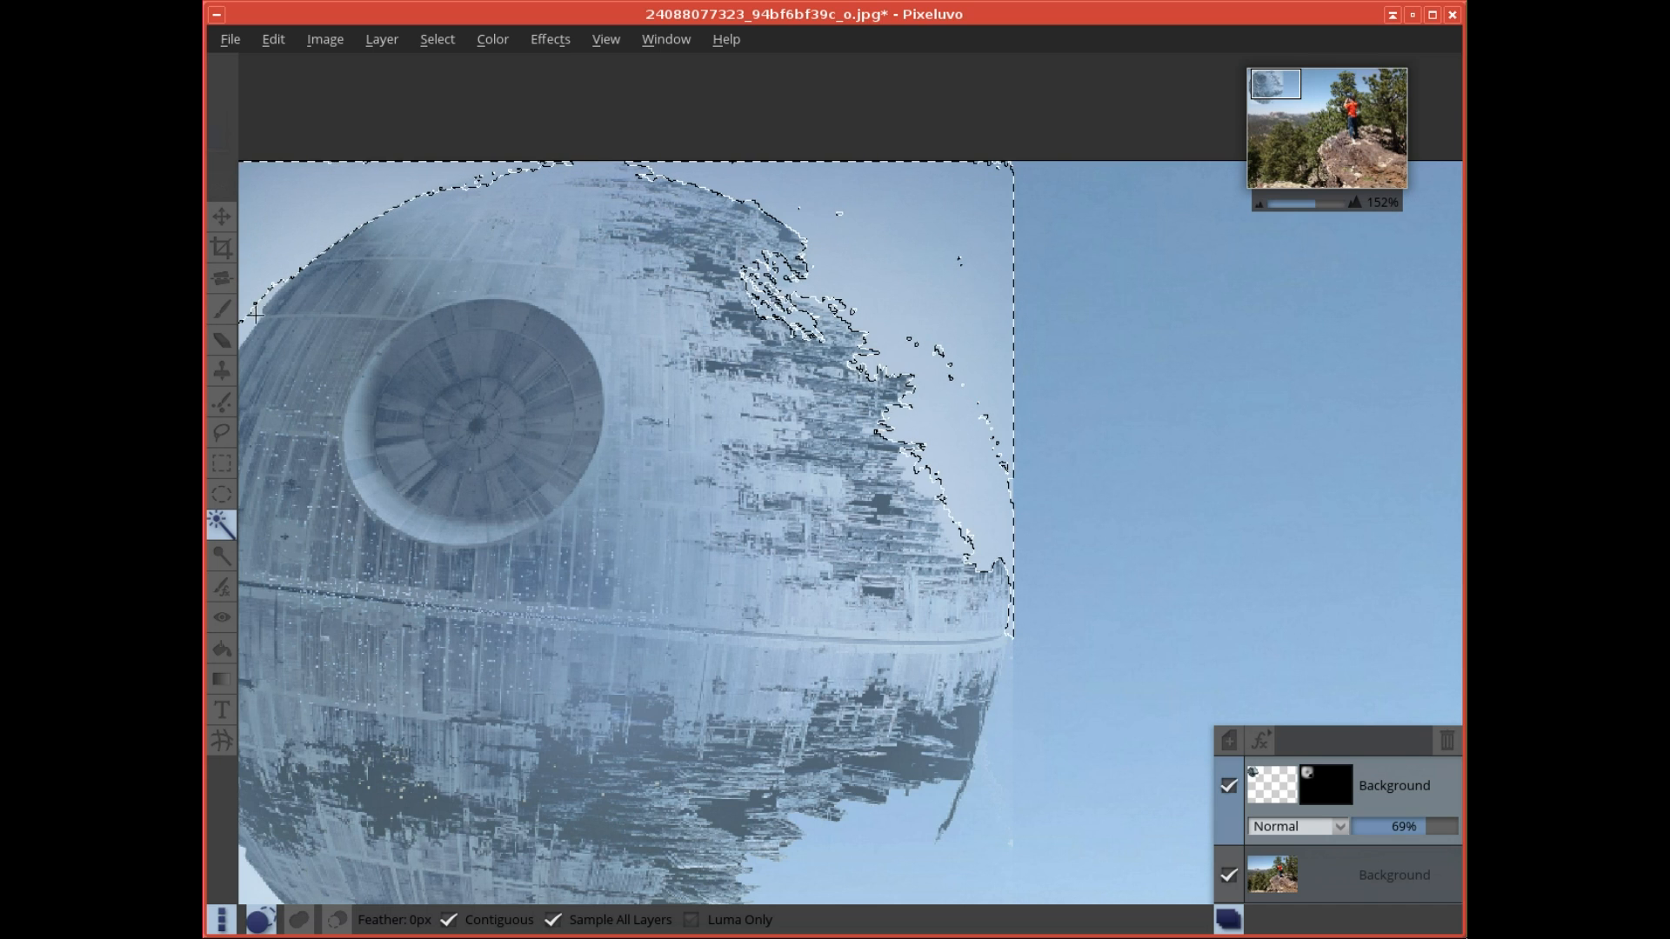
drag(250, 325, 251, 324)
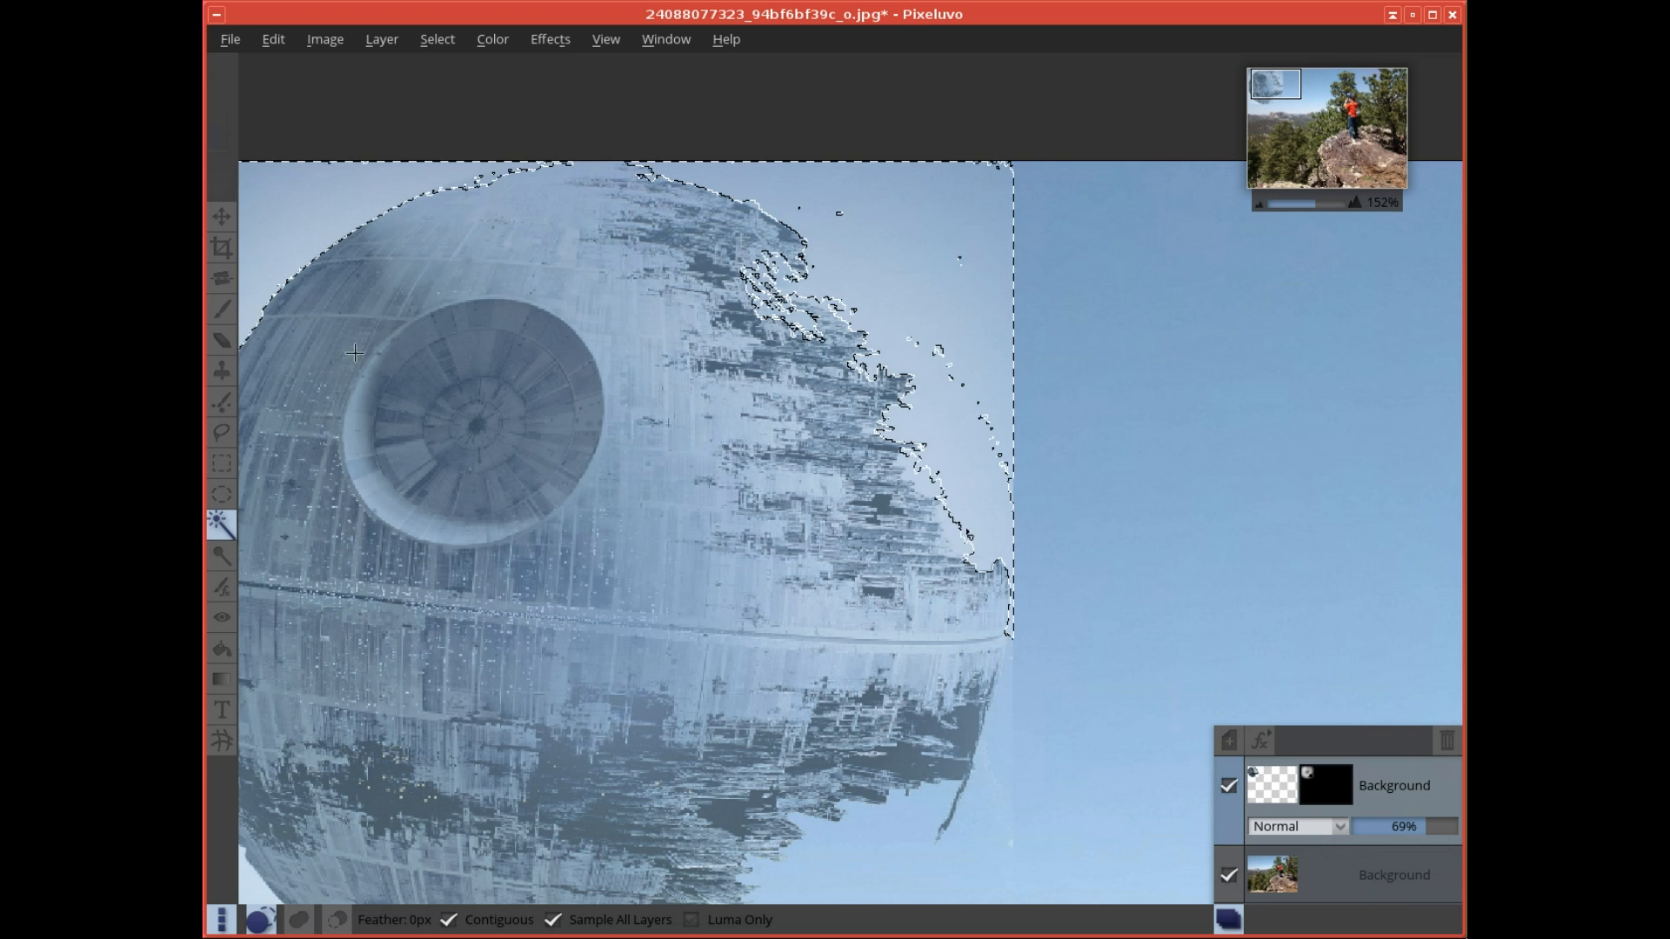
- Extend the Magic Wand selection over the white background along the Death Star's lower-left edge and the left border
drag(489, 582, 654, 385)
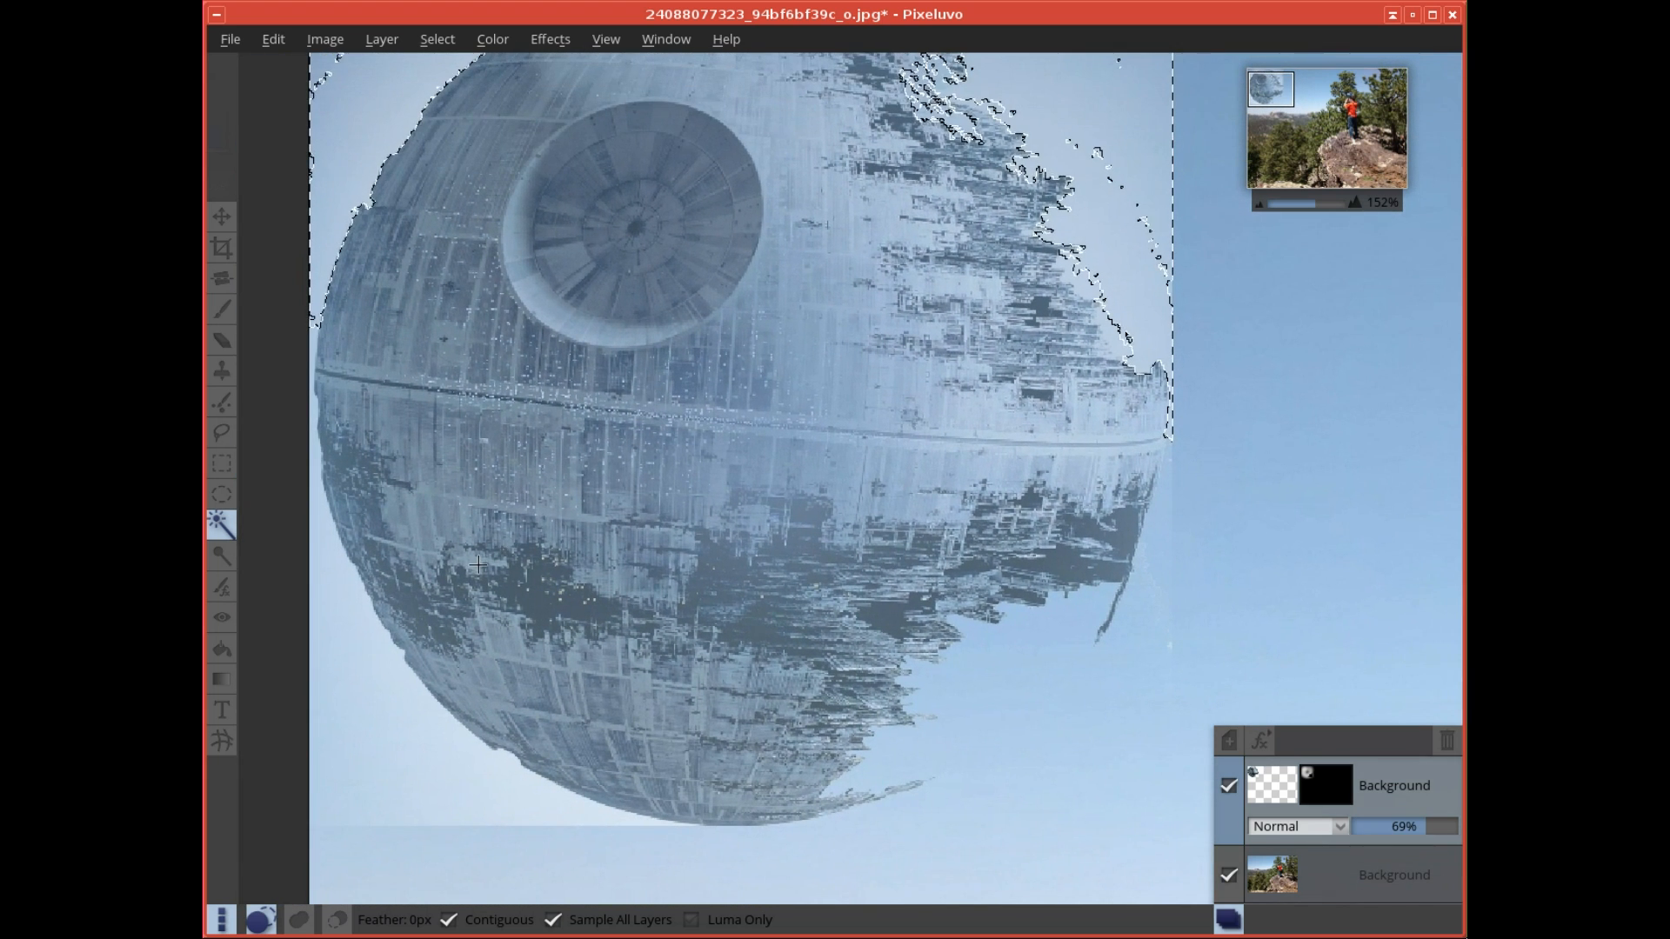
drag(341, 599, 339, 599)
drag(397, 699, 396, 698)
drag(518, 789, 517, 788)
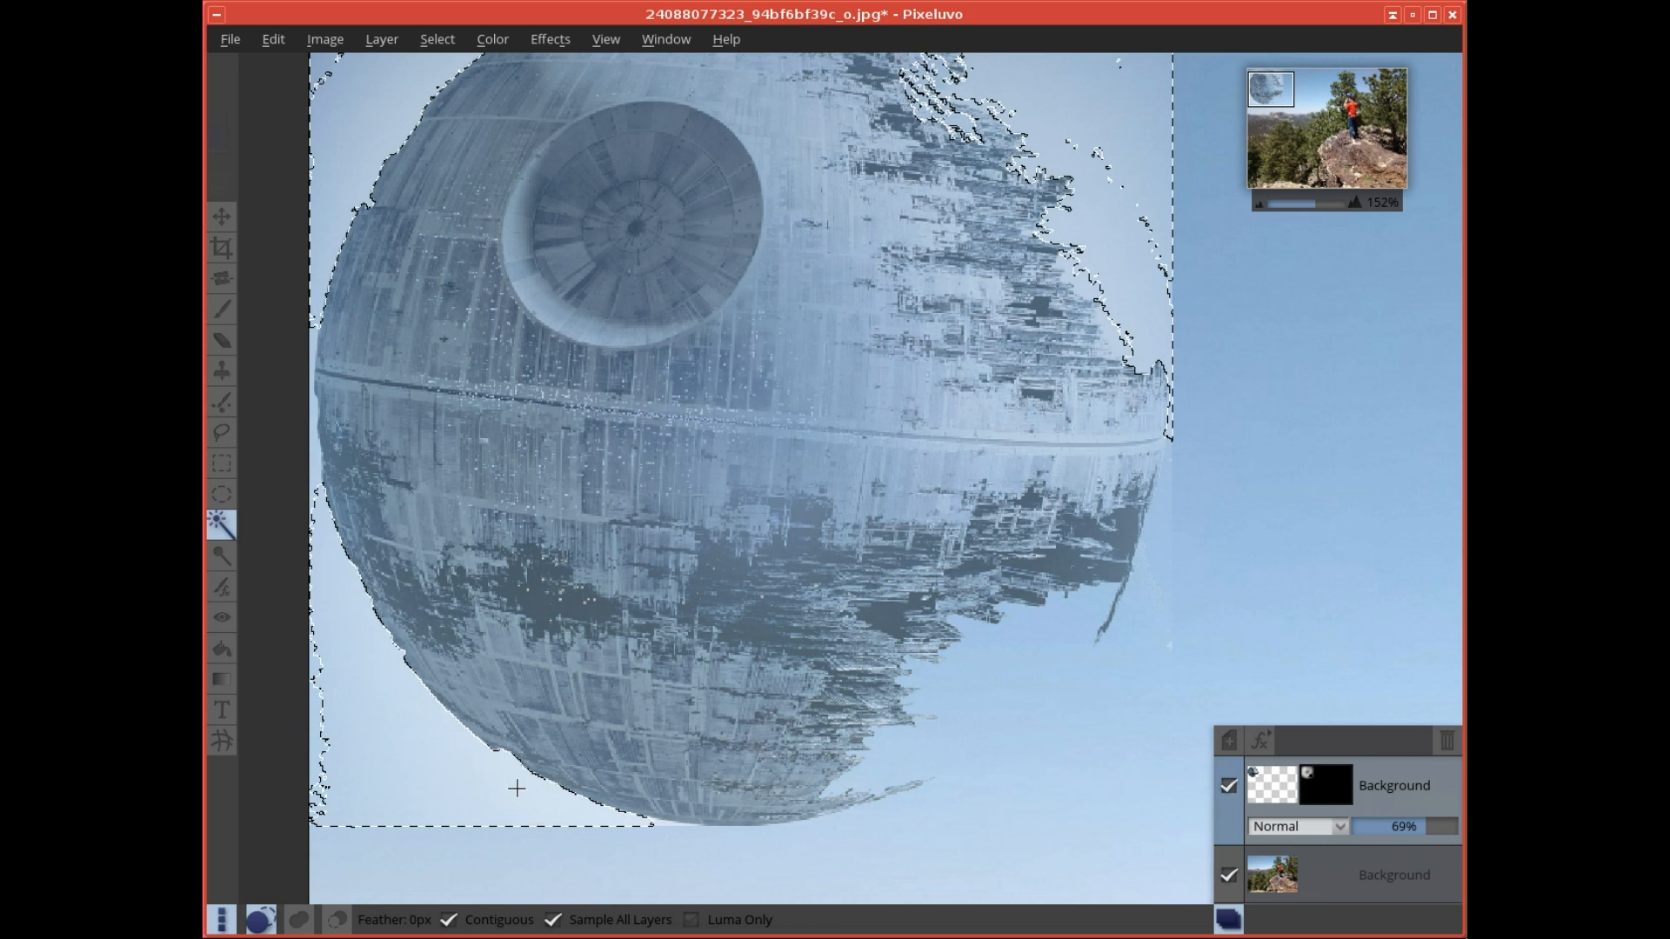
drag(314, 754, 314, 755)
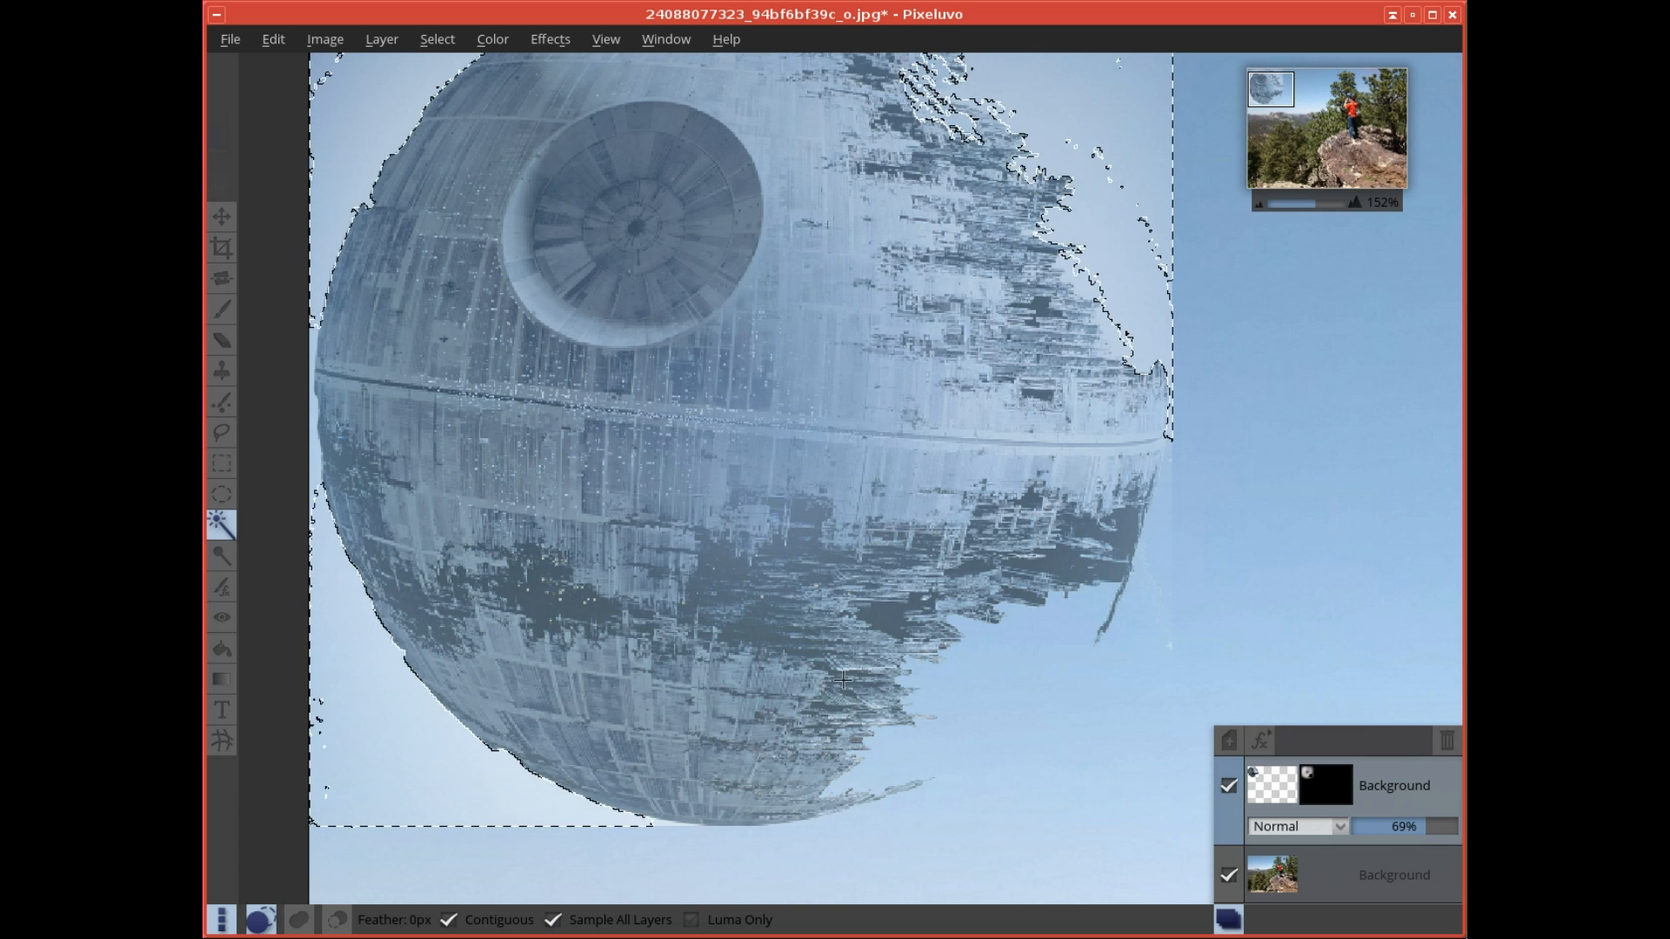
- Enlarge the eraser to 274 px, erase the selected white background around the Death Star, and clear the selection
click(225, 344)
key(bracketright)
key(bracketright)
key(bracketright)
key(bracketright)
key(bracketright)
key(bracketright)
key(bracketright)
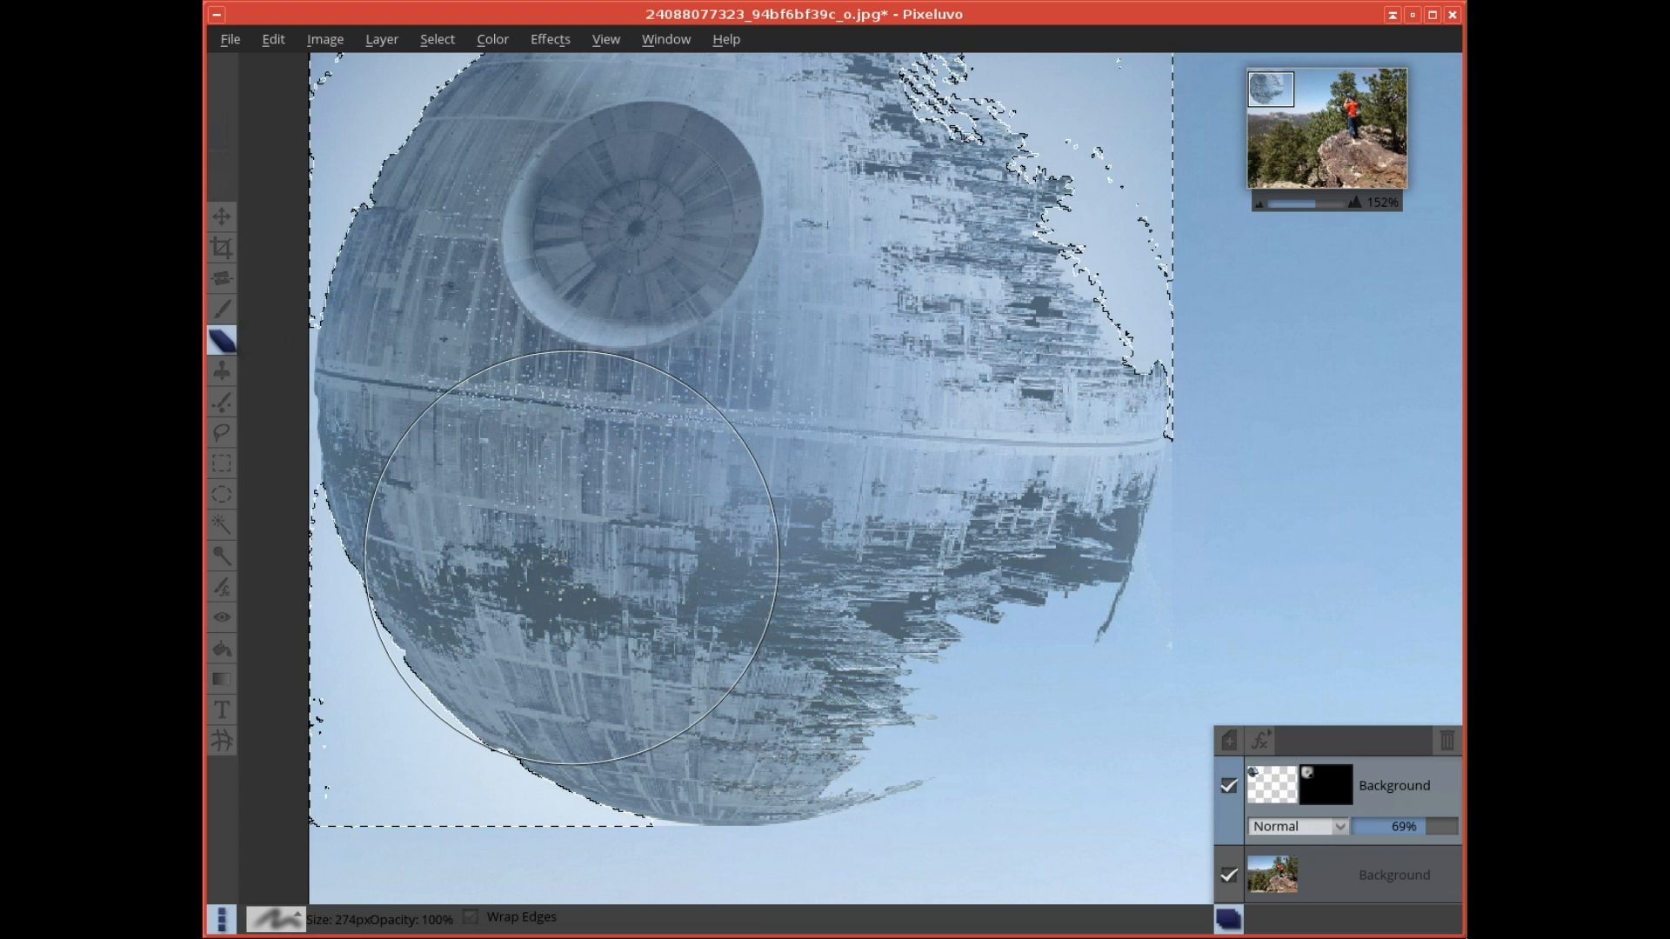
mouse_move(466, 543)
mouse_down()
mouse_move(379, 682)
mouse_move(434, 688)
mouse_move(510, 811)
mouse_move(633, 791)
mouse_move(360, 739)
mouse_move(601, 783)
mouse_move(697, 780)
mouse_move(1057, 604)
mouse_move(1021, 611)
mouse_move(1112, 494)
mouse_move(1024, 456)
mouse_move(1078, 340)
mouse_move(1037, 381)
mouse_move(985, 255)
mouse_move(954, 241)
mouse_up()
scroll(953, 248, up, 3)
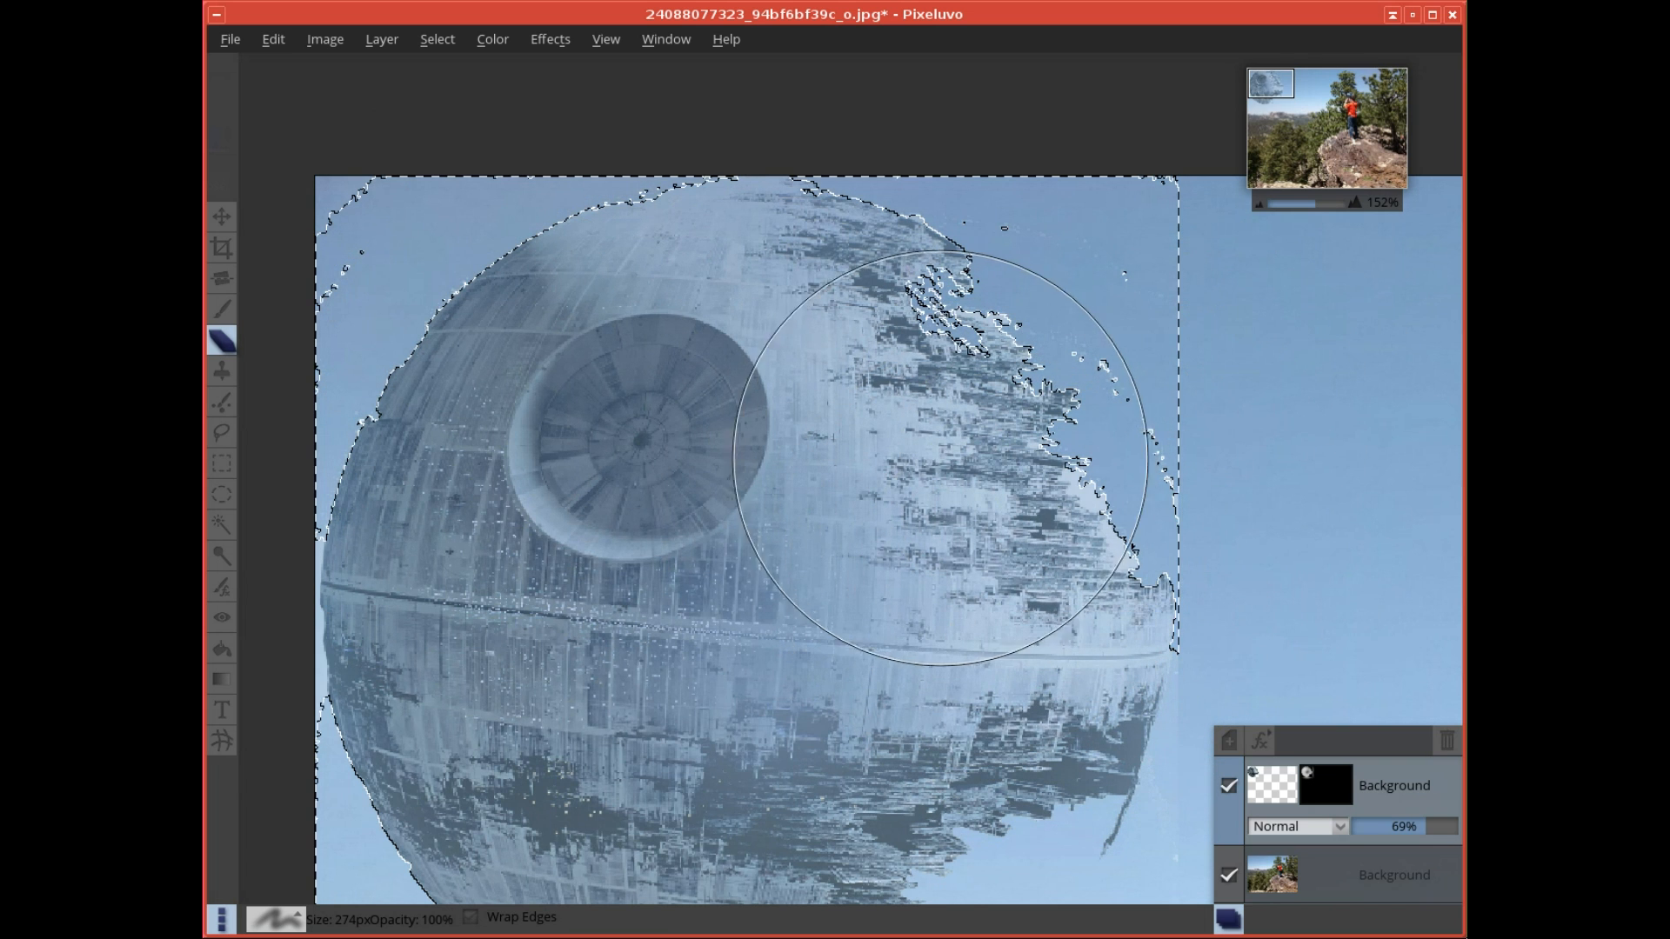
drag(694, 506, 754, 425)
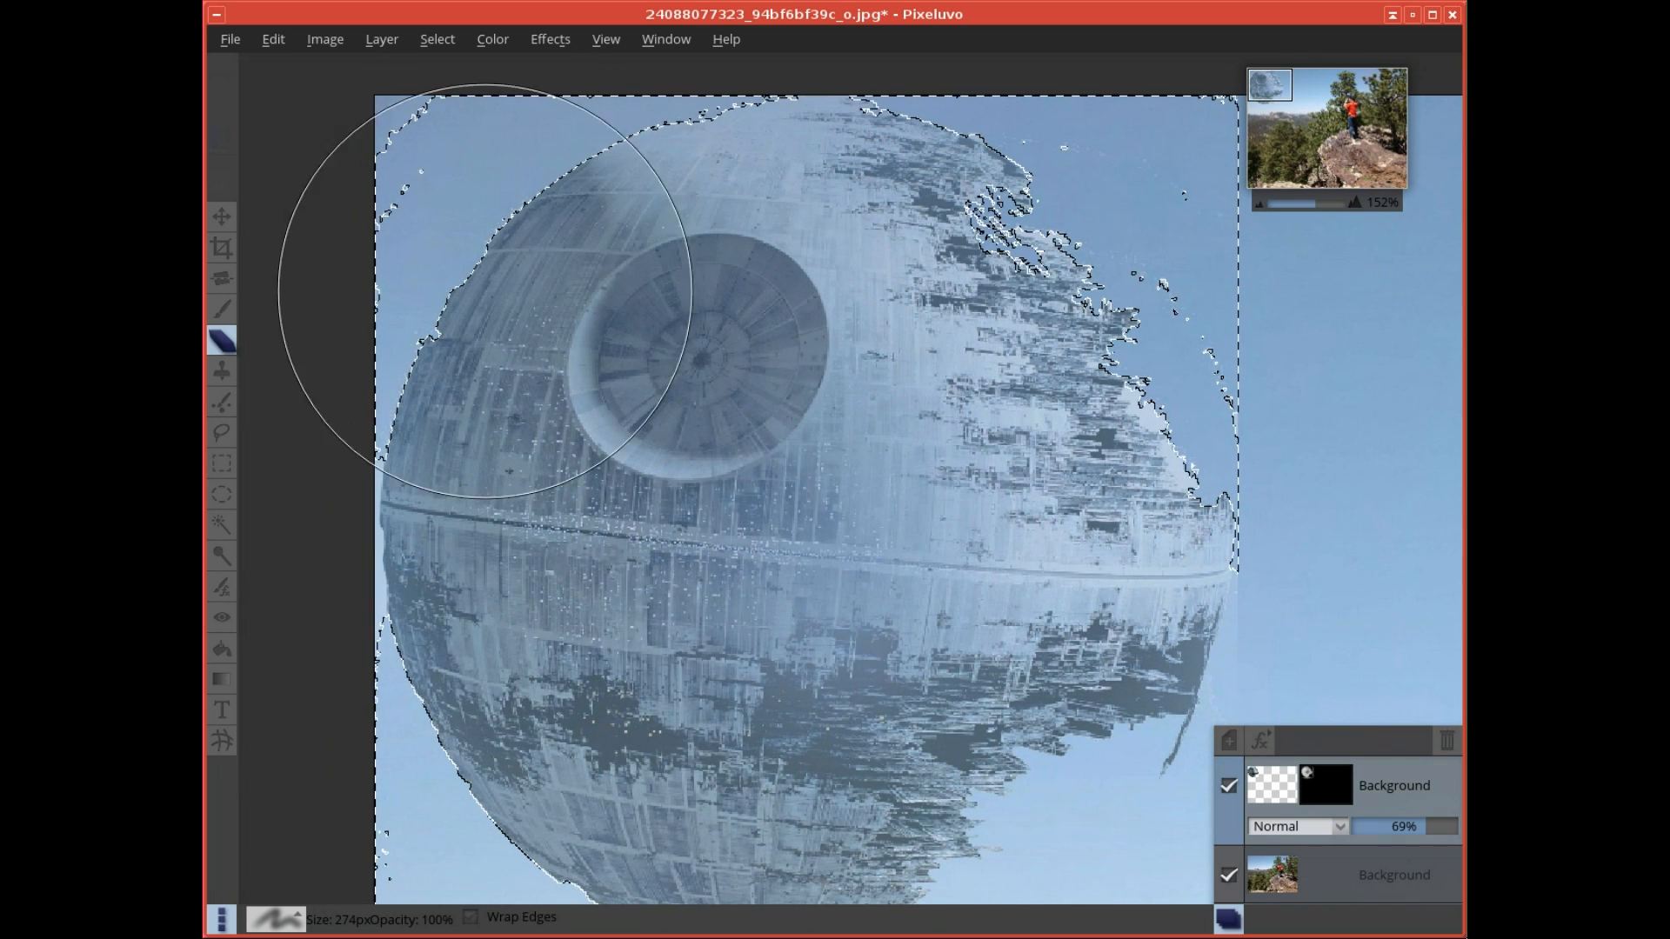
drag(483, 624, 496, 455)
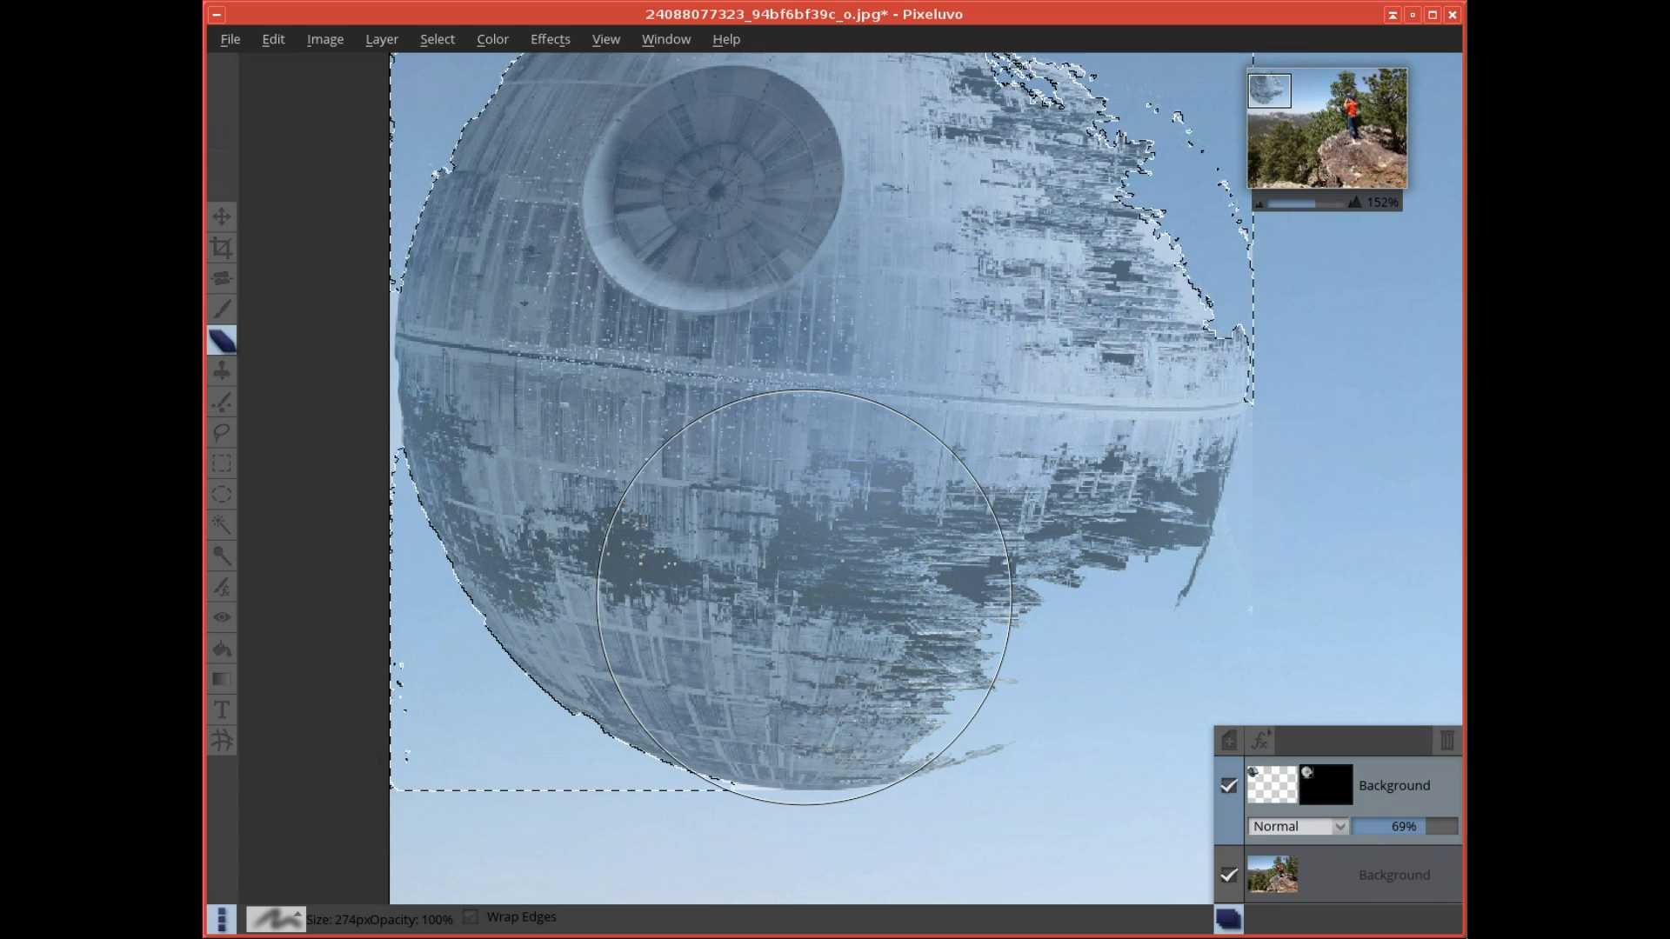
key(ctrl+d)
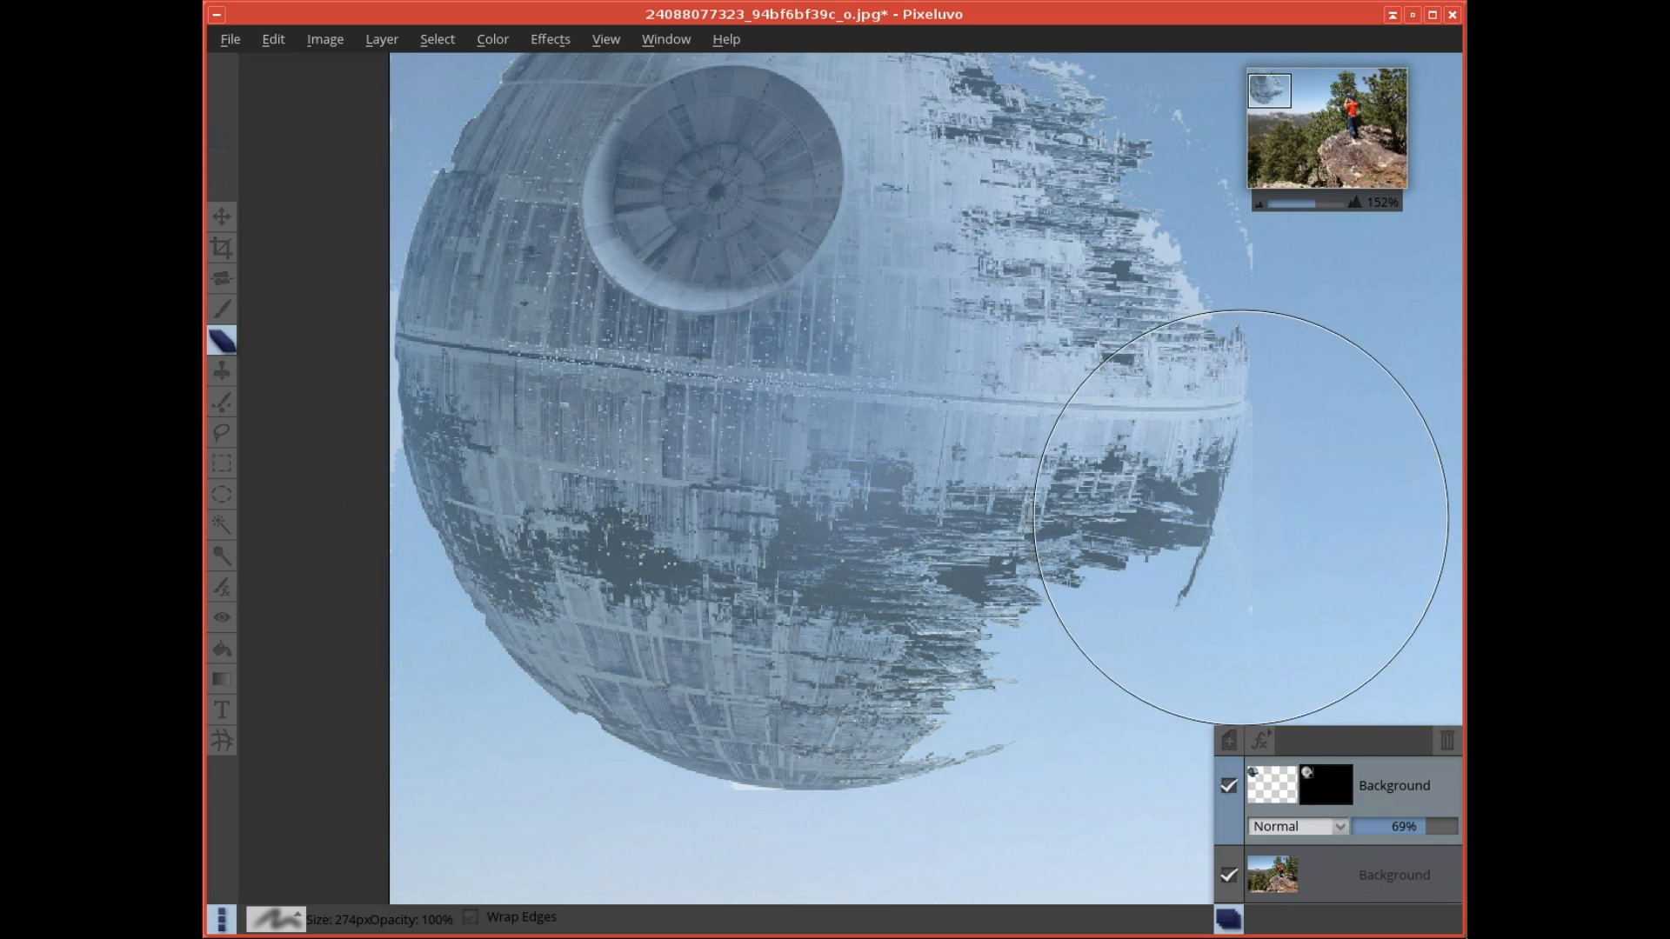
- Shrink the eraser to 98 px, then 87 px, and erase the leftover white specks around the Death Star's outline
mouse_move(1250, 484)
mouse_down()
mouse_move(1152, 678)
mouse_move(1129, 680)
mouse_up()
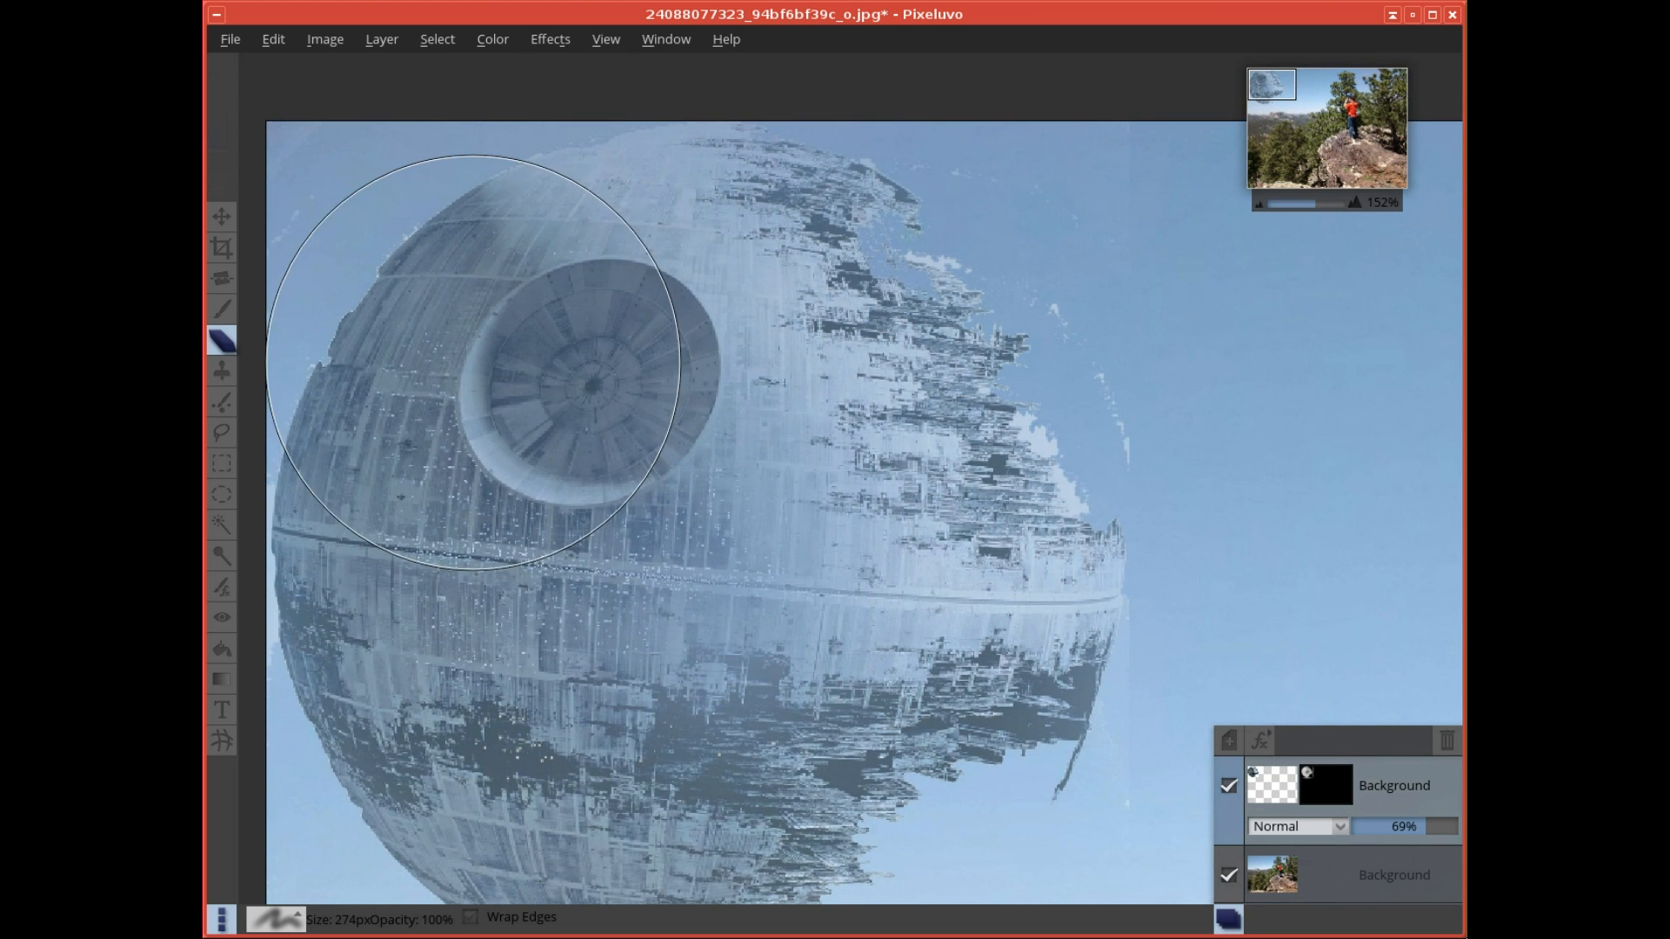
key(bracketleft)
key(bracketleft)
key(bracketleft)
key(bracketleft)
key(bracketleft)
key(bracketleft)
key(bracketleft)
key(bracketleft)
key(bracketleft)
key(bracketleft)
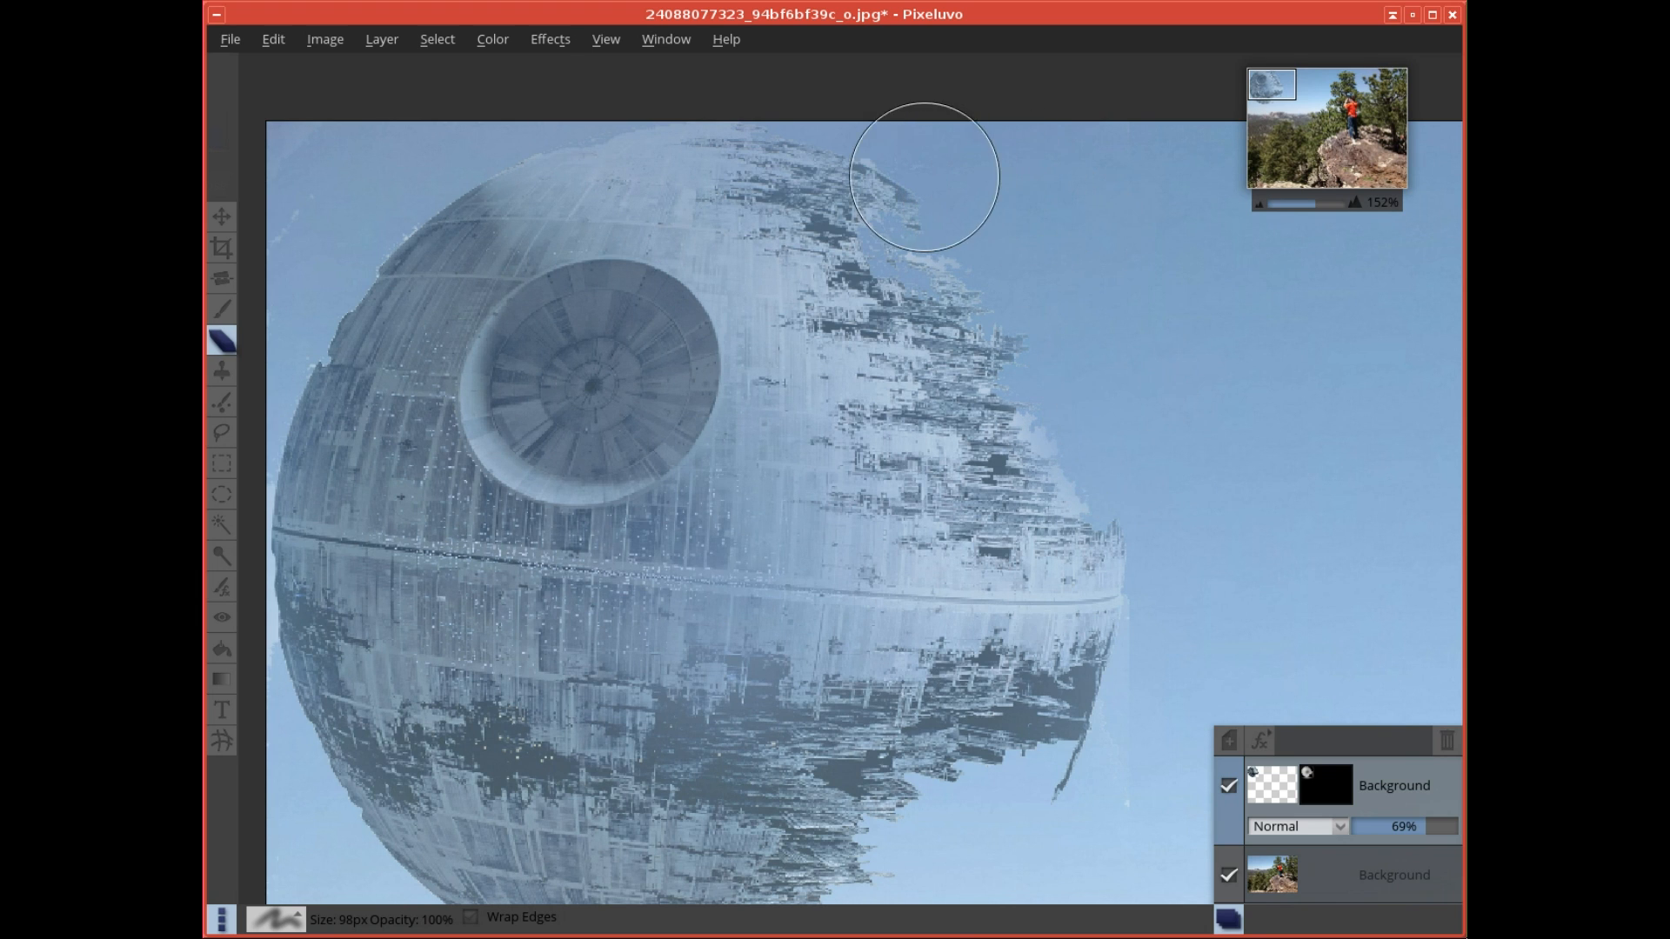
key(bracketleft)
mouse_move(315, 200)
mouse_down()
mouse_move(303, 236)
mouse_move(314, 198)
mouse_up()
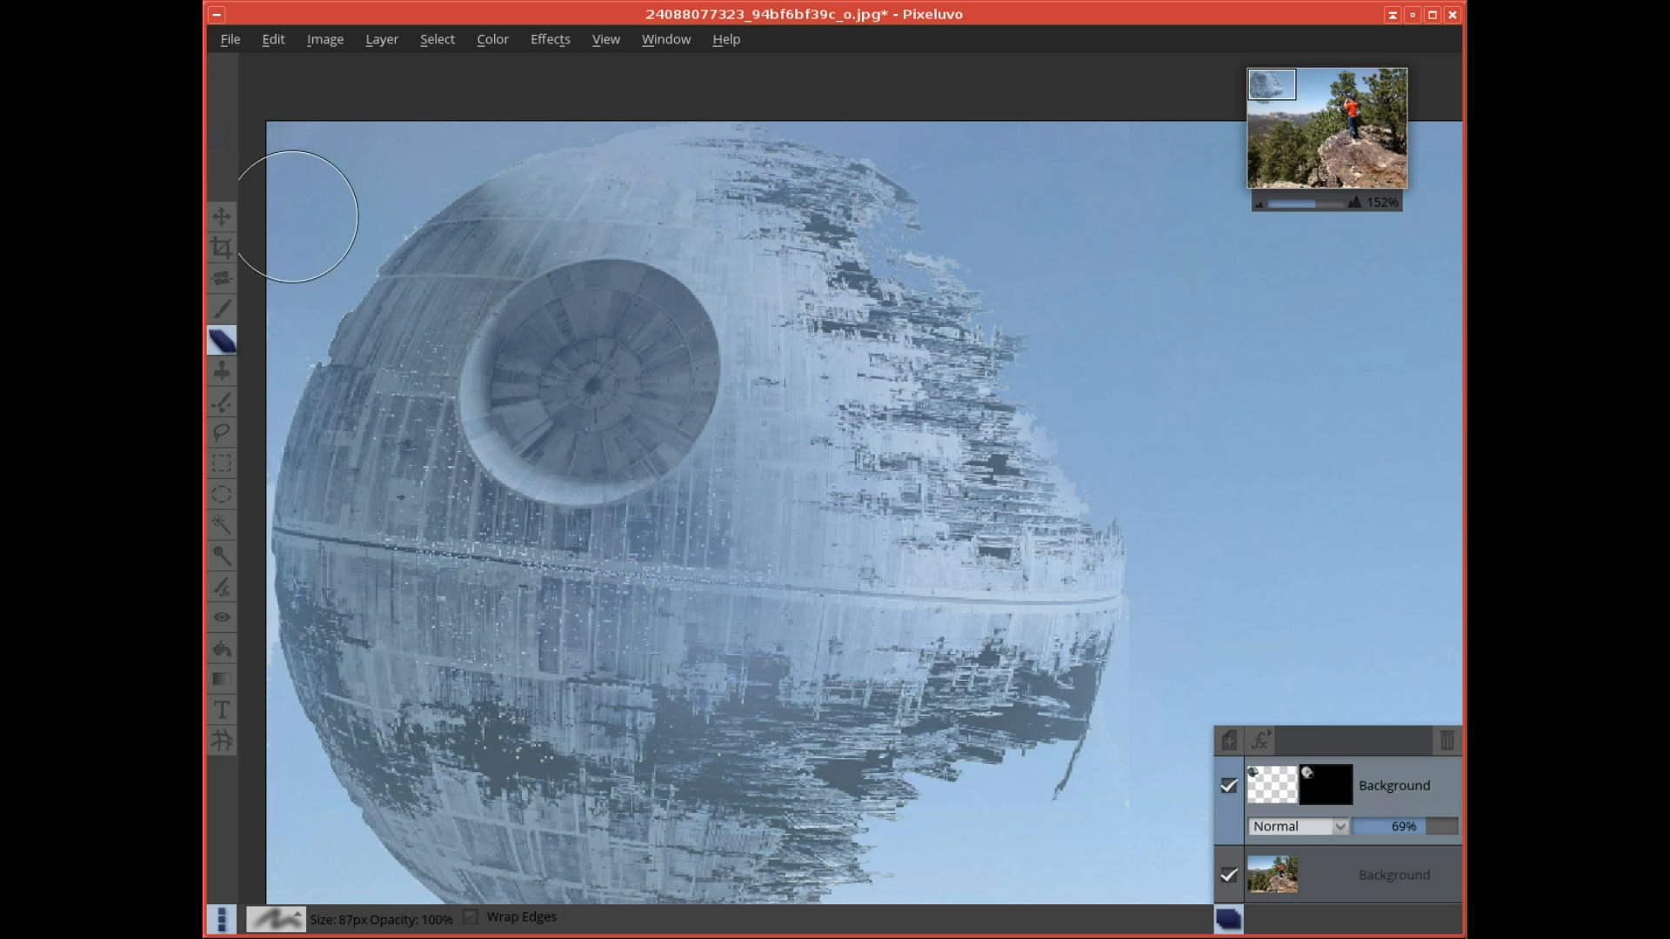
drag(742, 466, 741, 257)
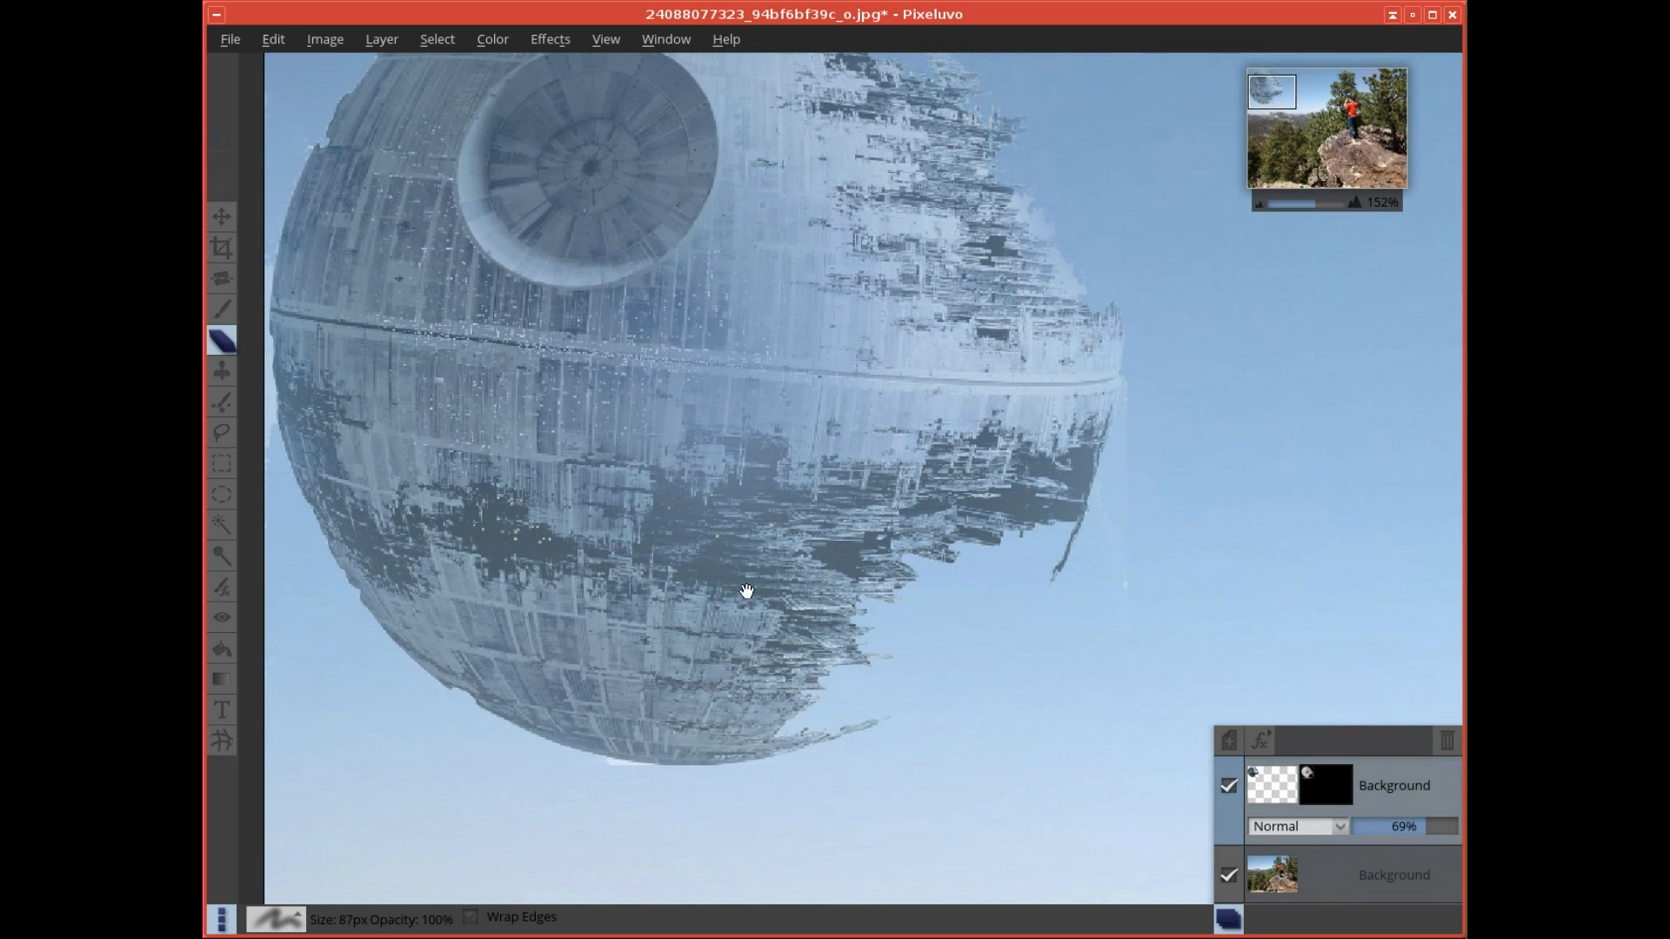
drag(747, 614, 739, 471)
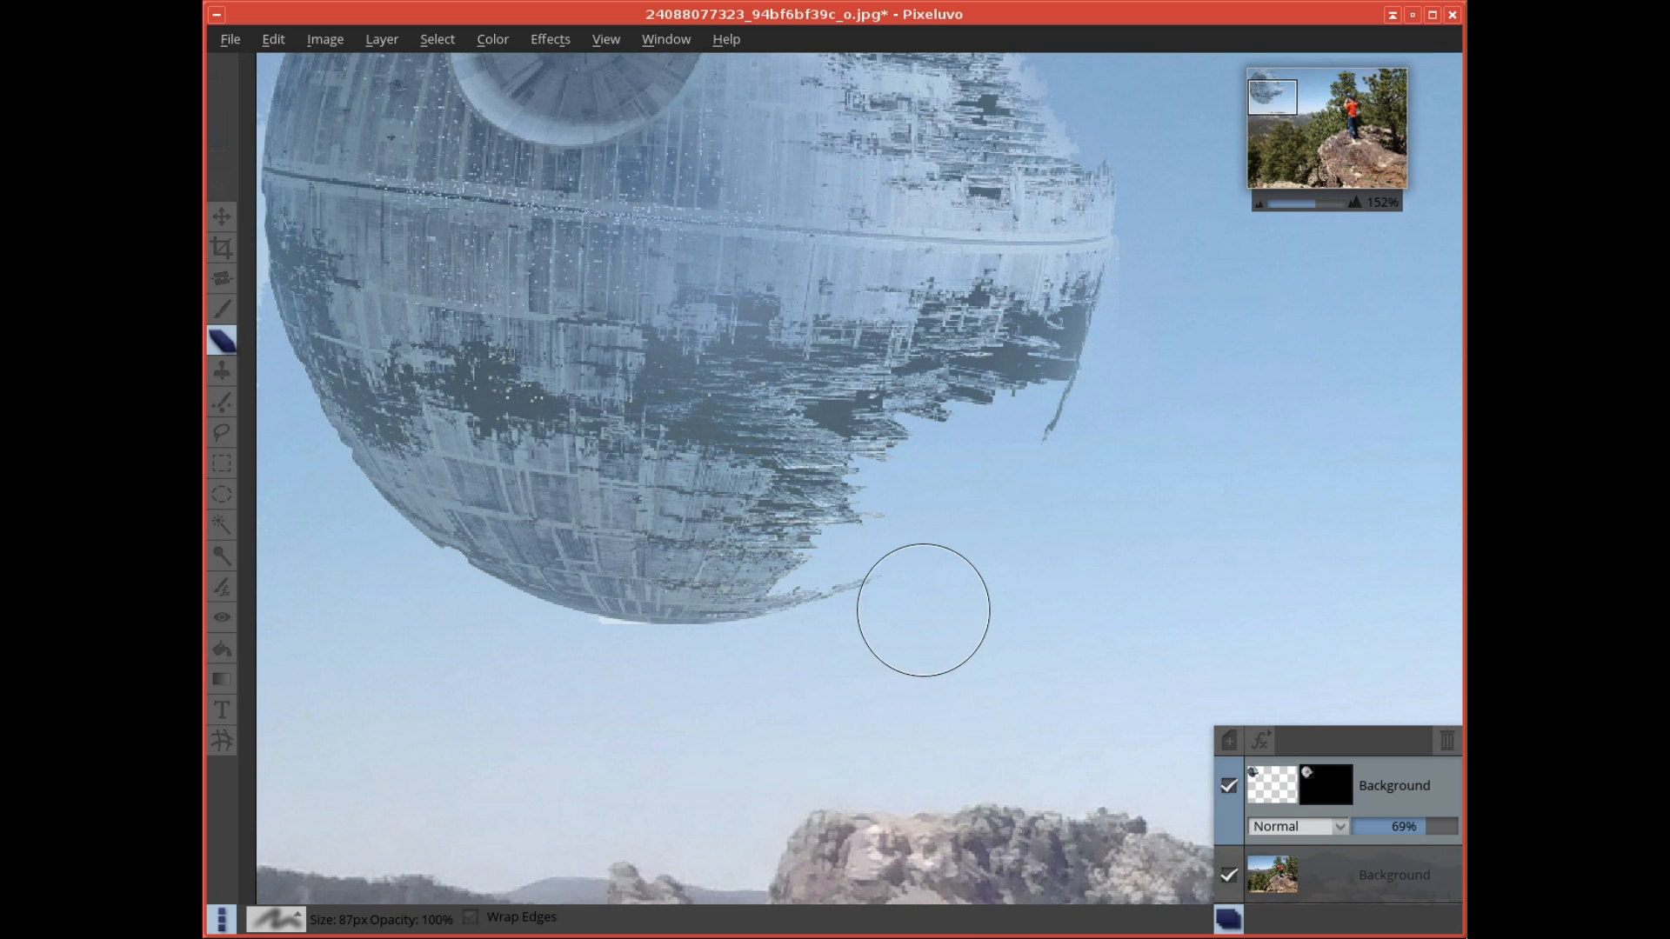
- Lower the Death Star layer's opacity to 21% while viewing the whole photo
scroll(927, 592, down, 5)
scroll(926, 593, down, 3)
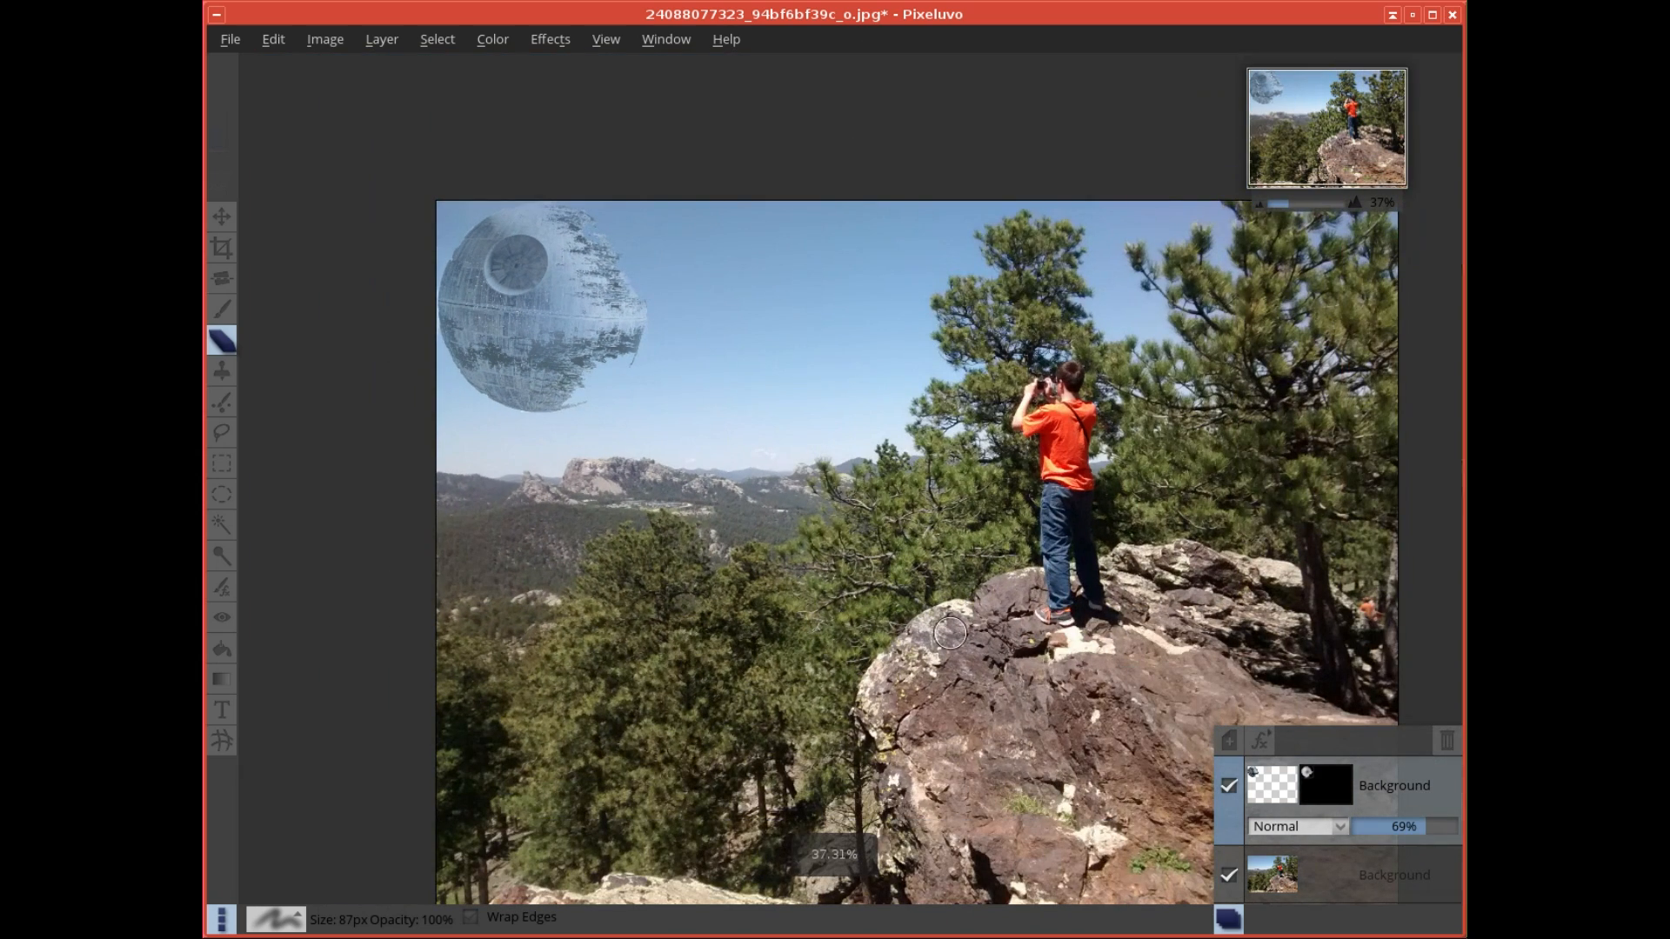
click(1421, 832)
drag(1414, 833, 1374, 833)
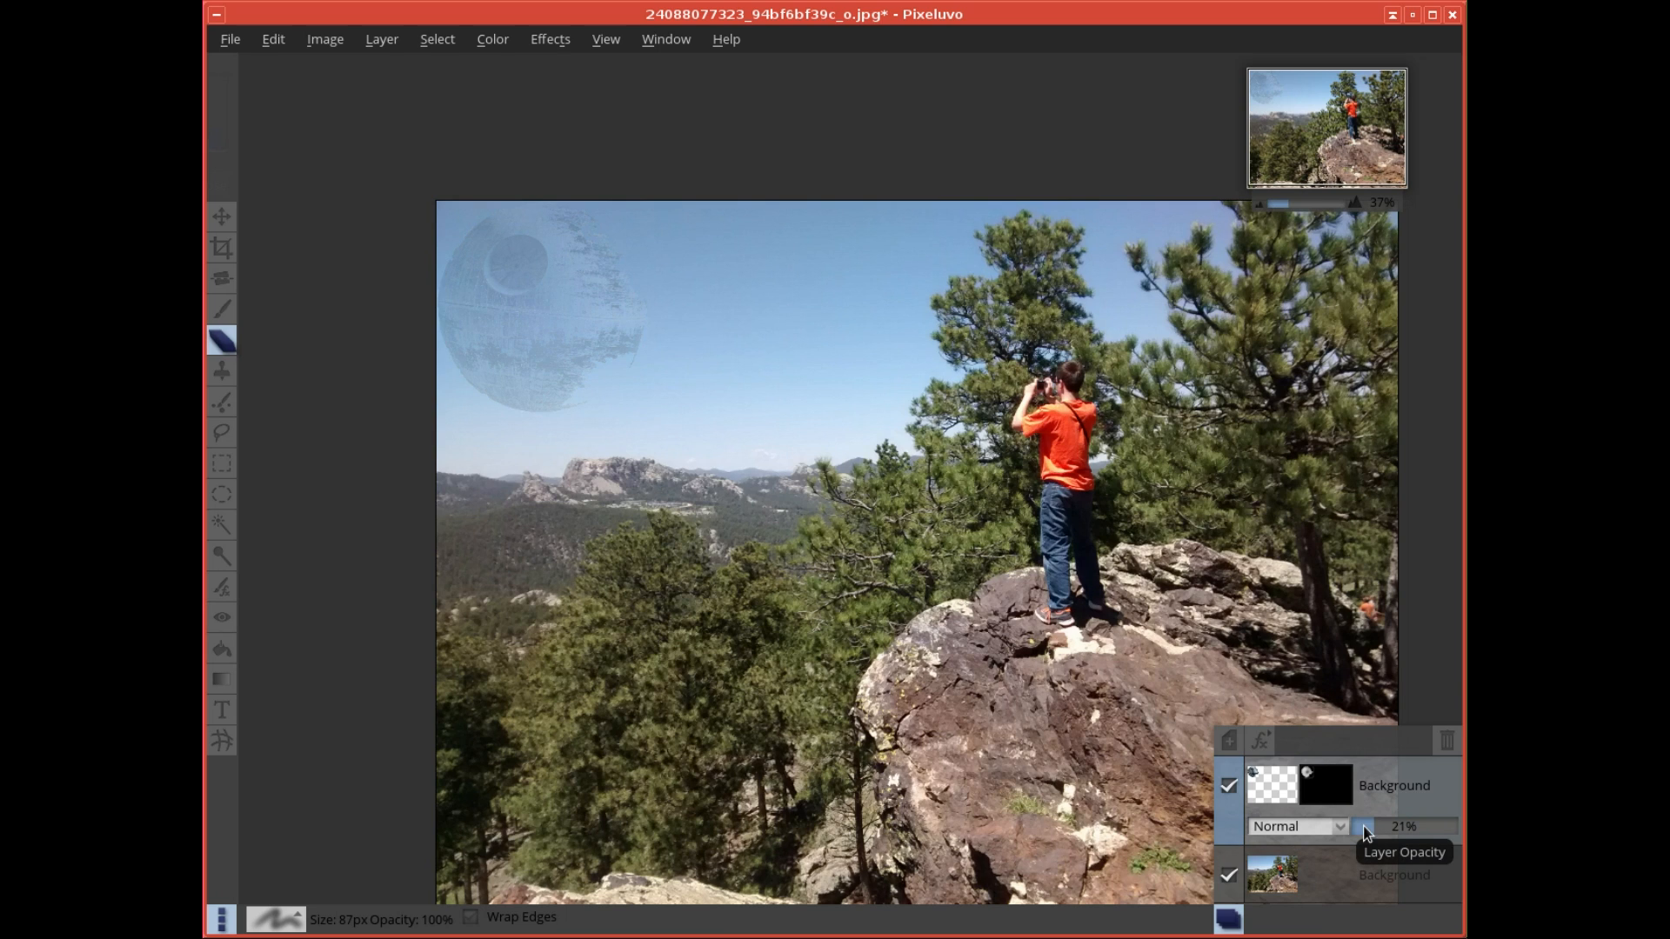